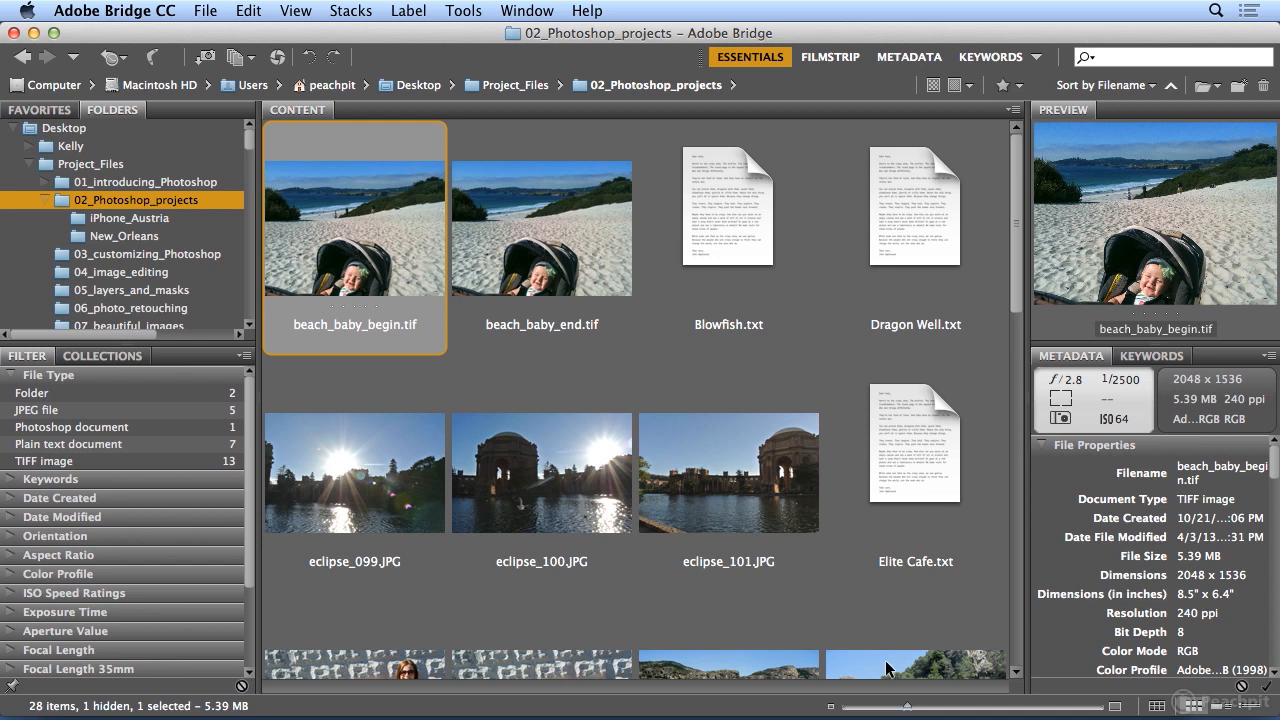
Locate the hobart_building photos in the 02_Photoshop_projects folder and preview hobart_building_01.tif through hobart_building_04.tif.
{"action": "left_click", "coordinate": [783, 506]}
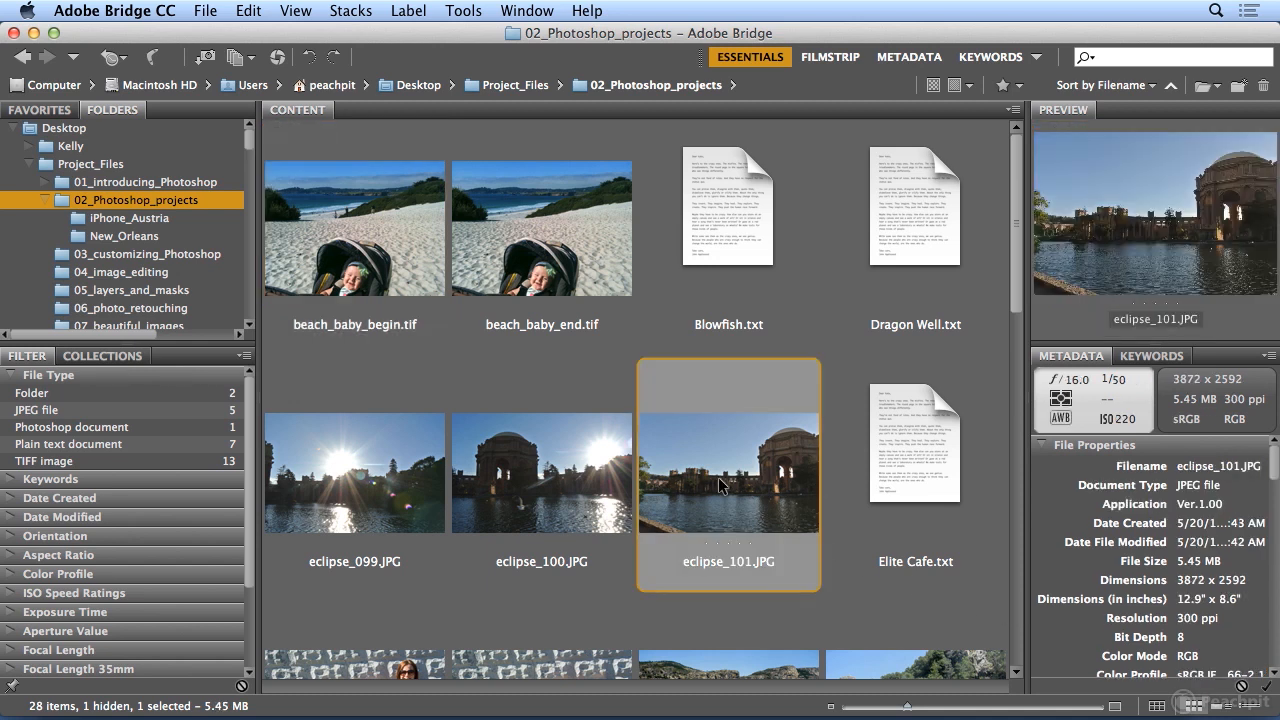
{"action": "key", "text": "h"}
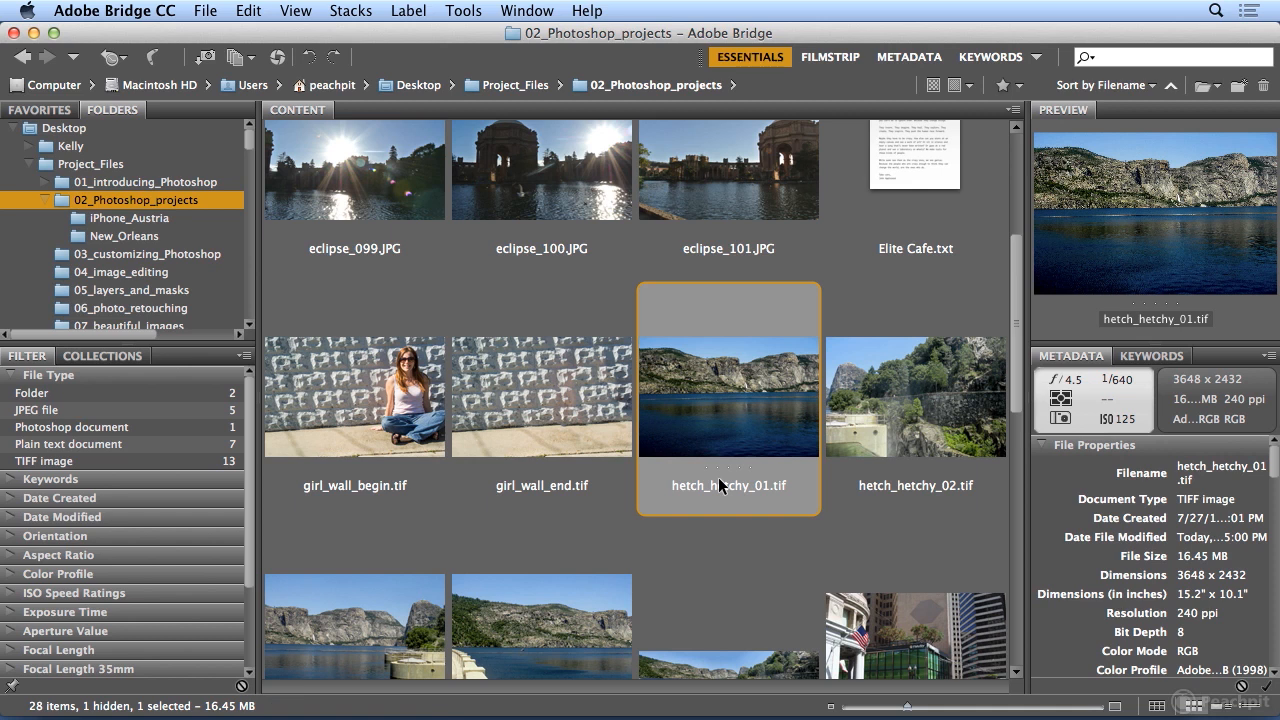
{"action": "key", "text": "o"}
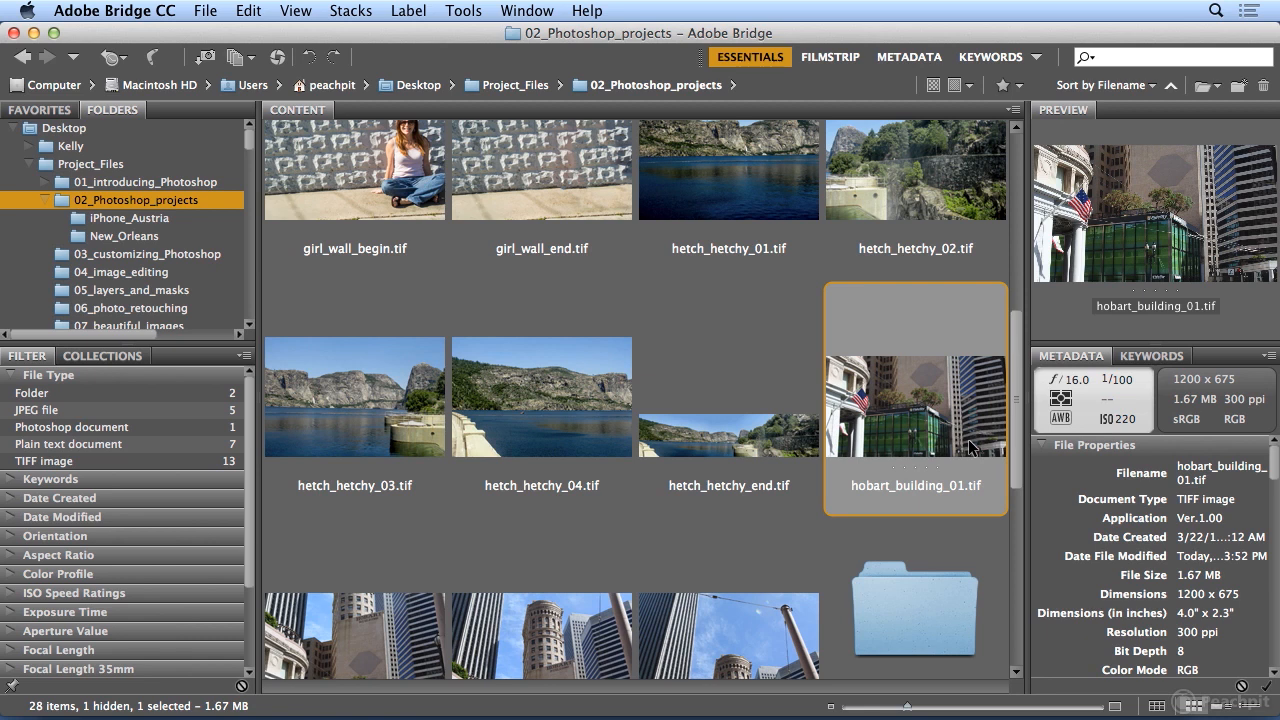
{"action": "left_click_drag", "start_coordinate": [1016, 451], "coordinate": [1013, 498]}
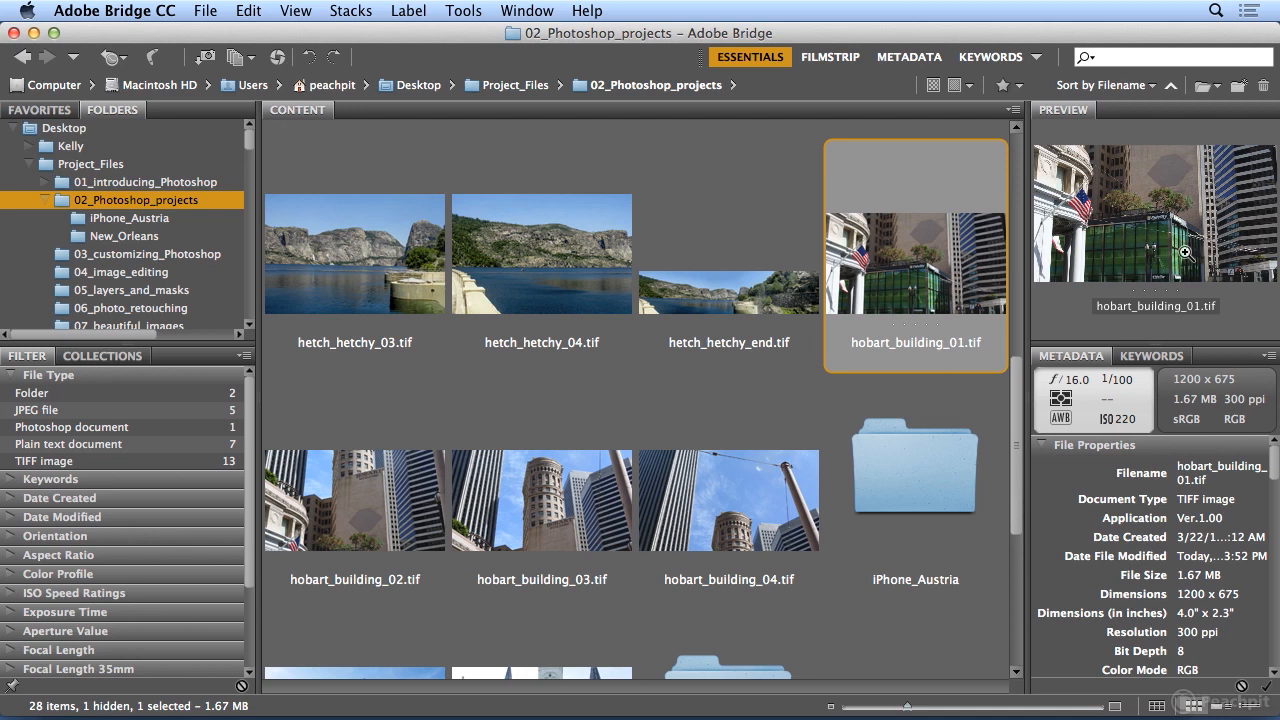
{"action": "left_click", "coordinate": [330, 516]}
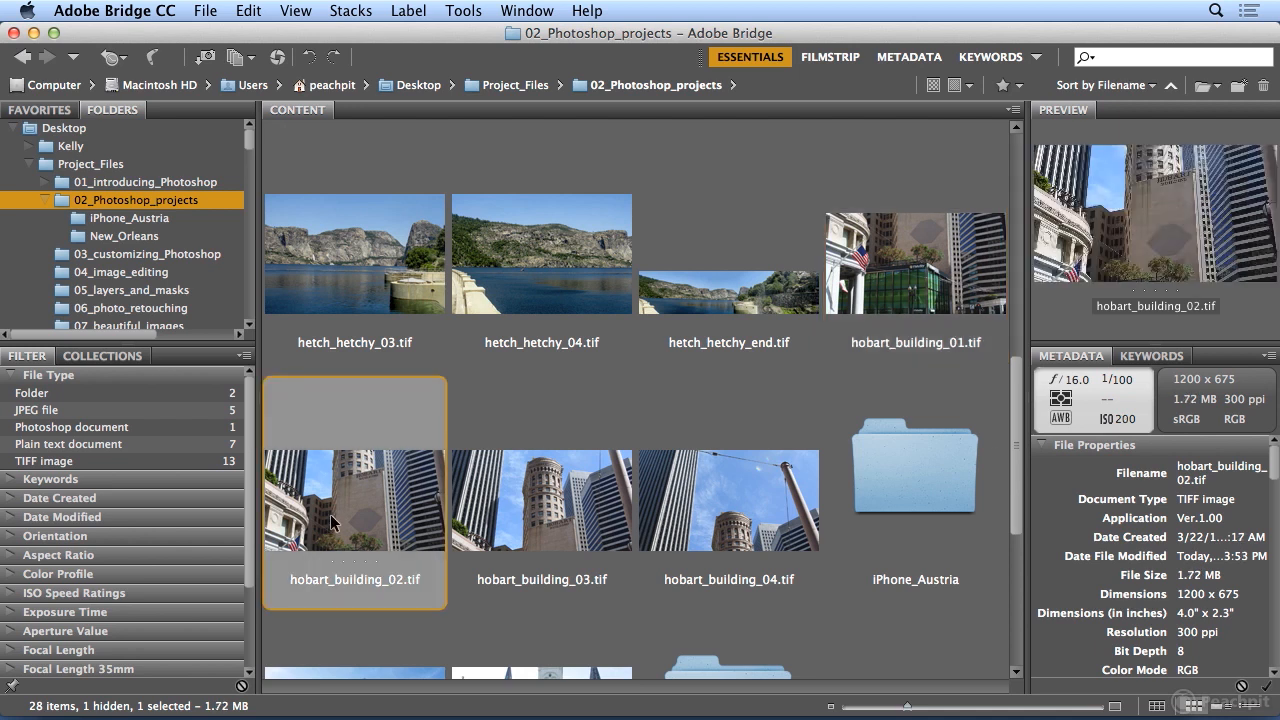
{"action": "left_click", "coordinate": [531, 525]}
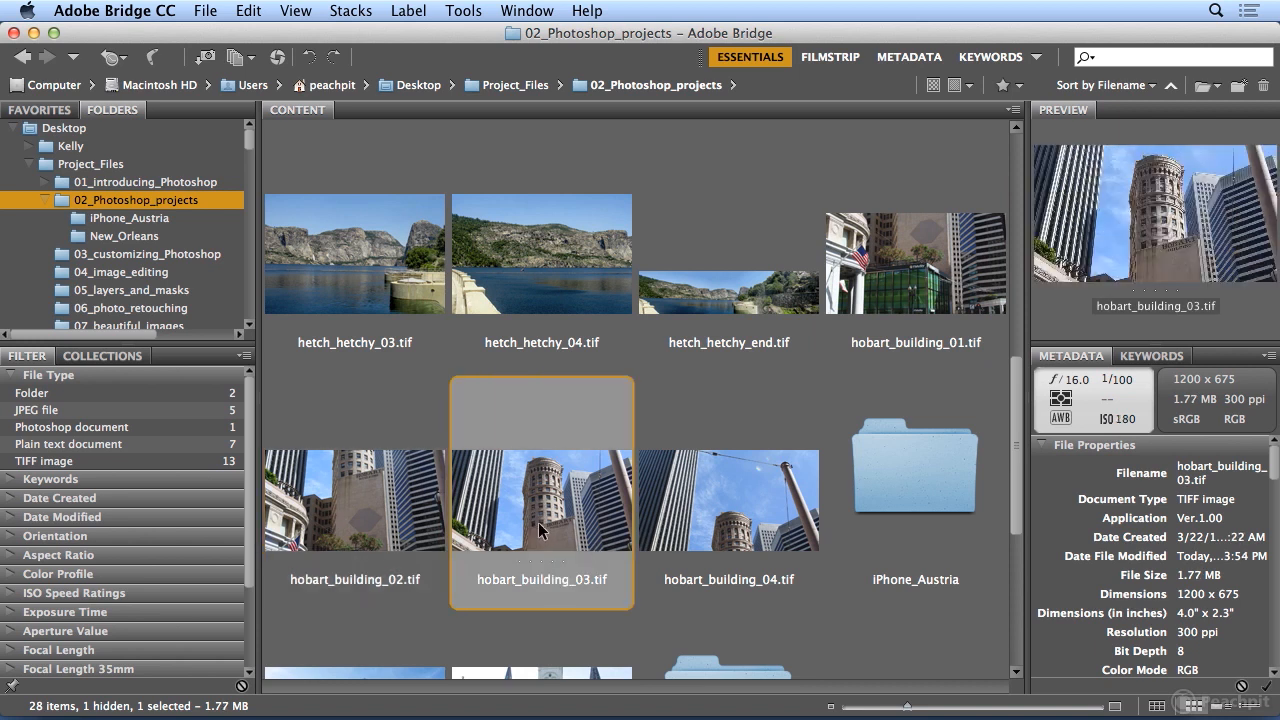
{"action": "left_click", "coordinate": [692, 516]}
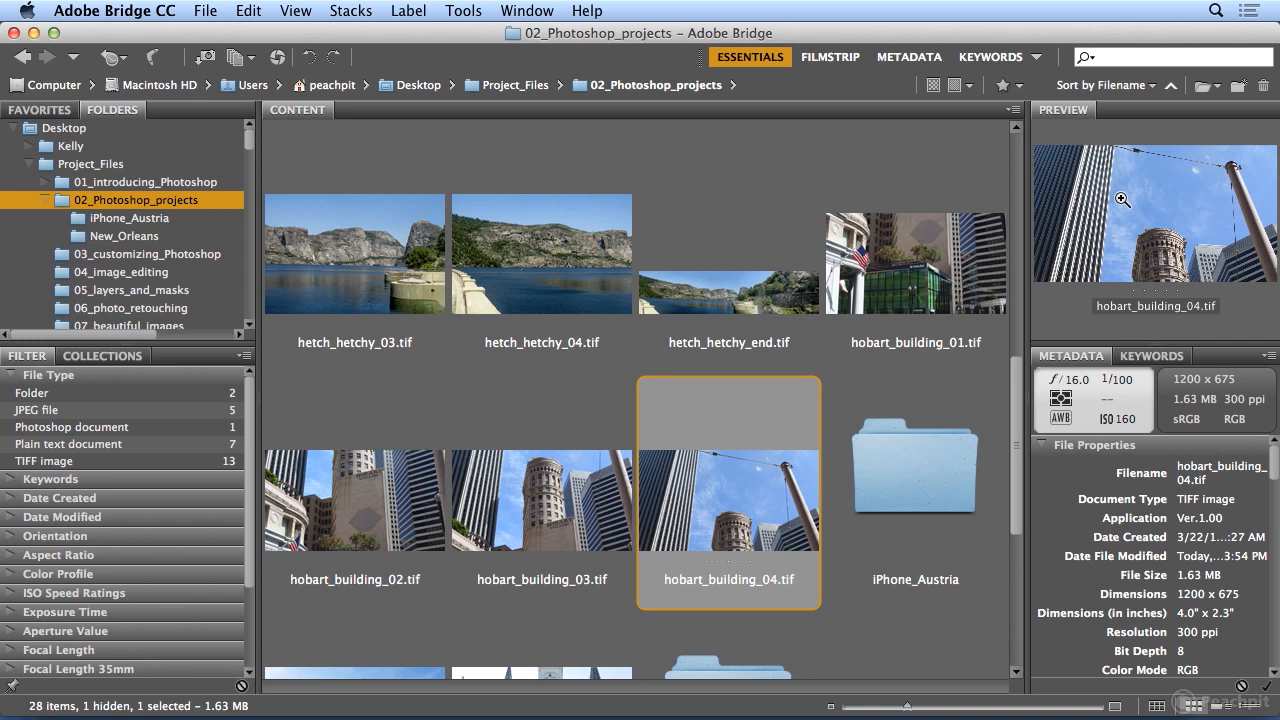
{"action": "left_click", "coordinate": [514, 493]}
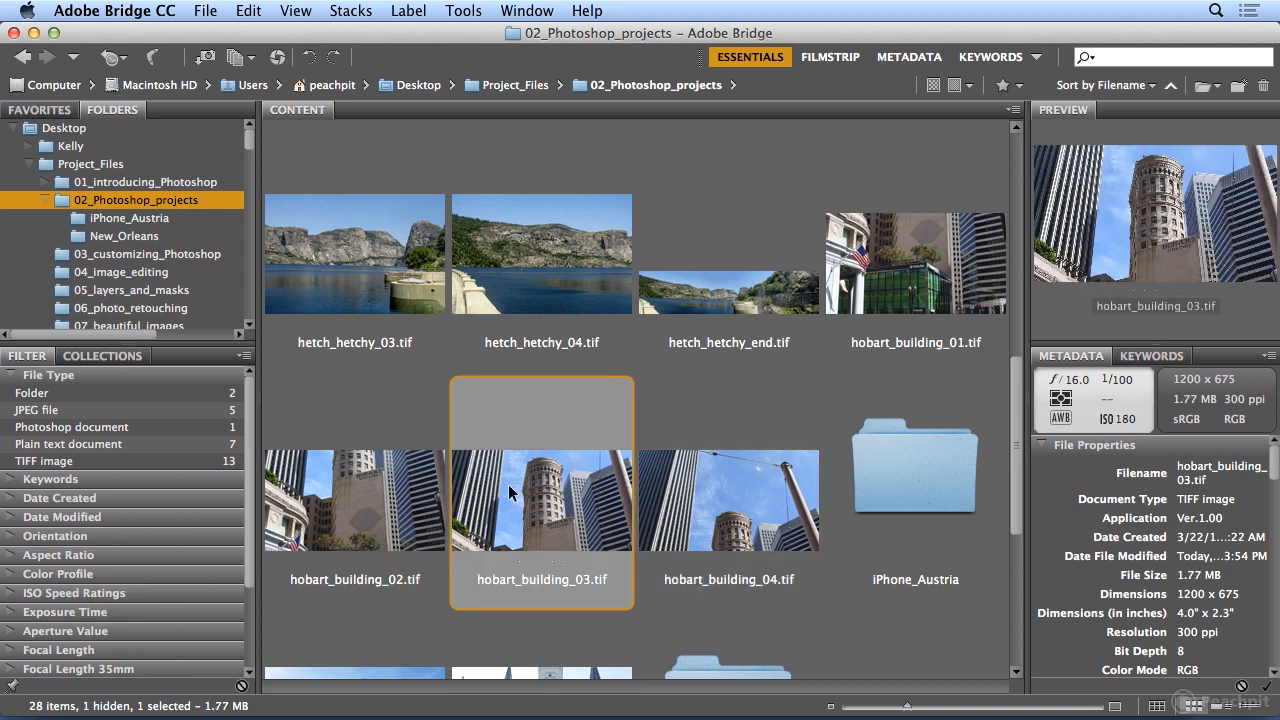
{"action": "left_click", "coordinate": [790, 488]}
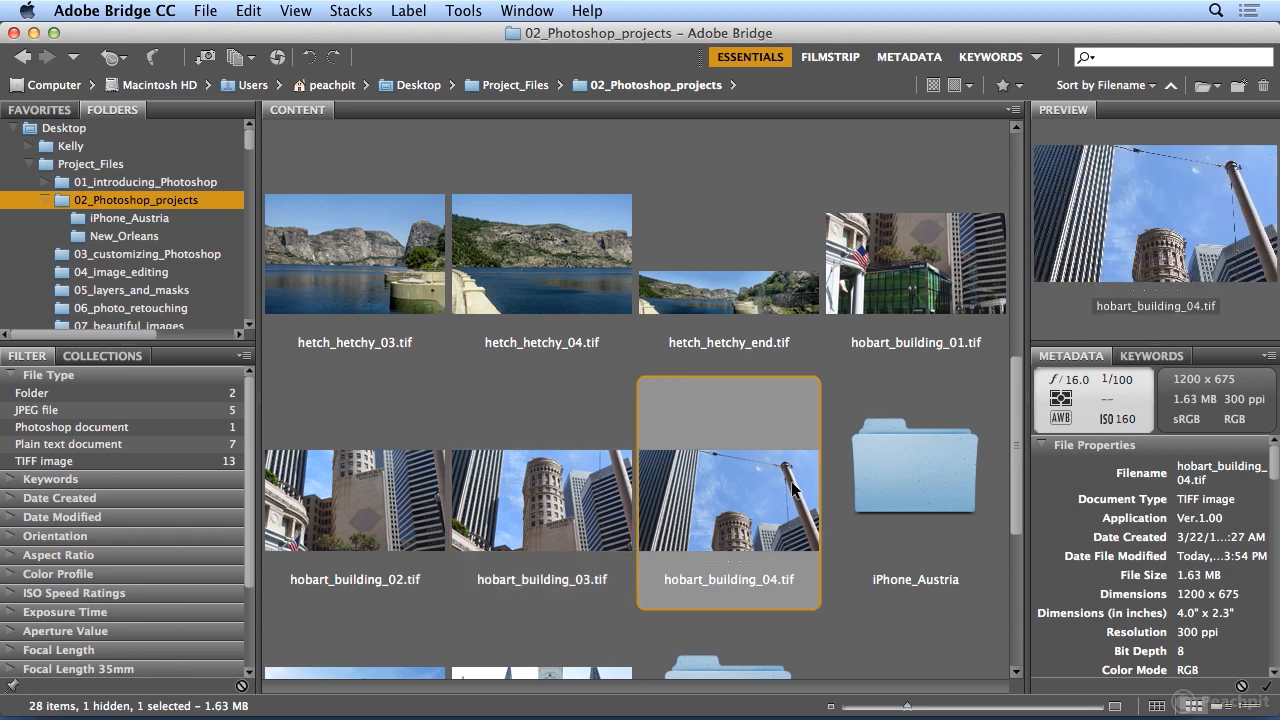
Merge hobart_building_01.tif through hobart_building_04.tif into a panorama with Photomerge, using the Auto layout and Blend Images Together.
{"action": "left_click", "coordinate": [908, 282], "text": "shift"}
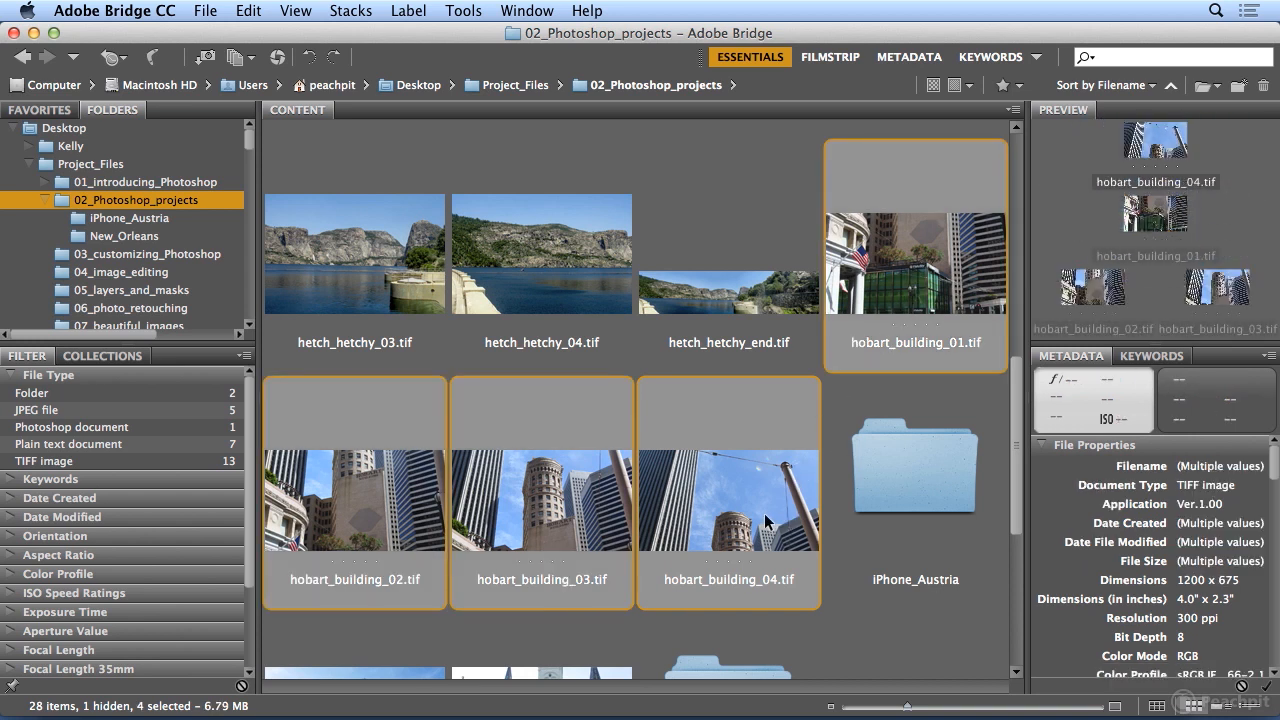
{"action": "left_click", "coordinate": [898, 273]}
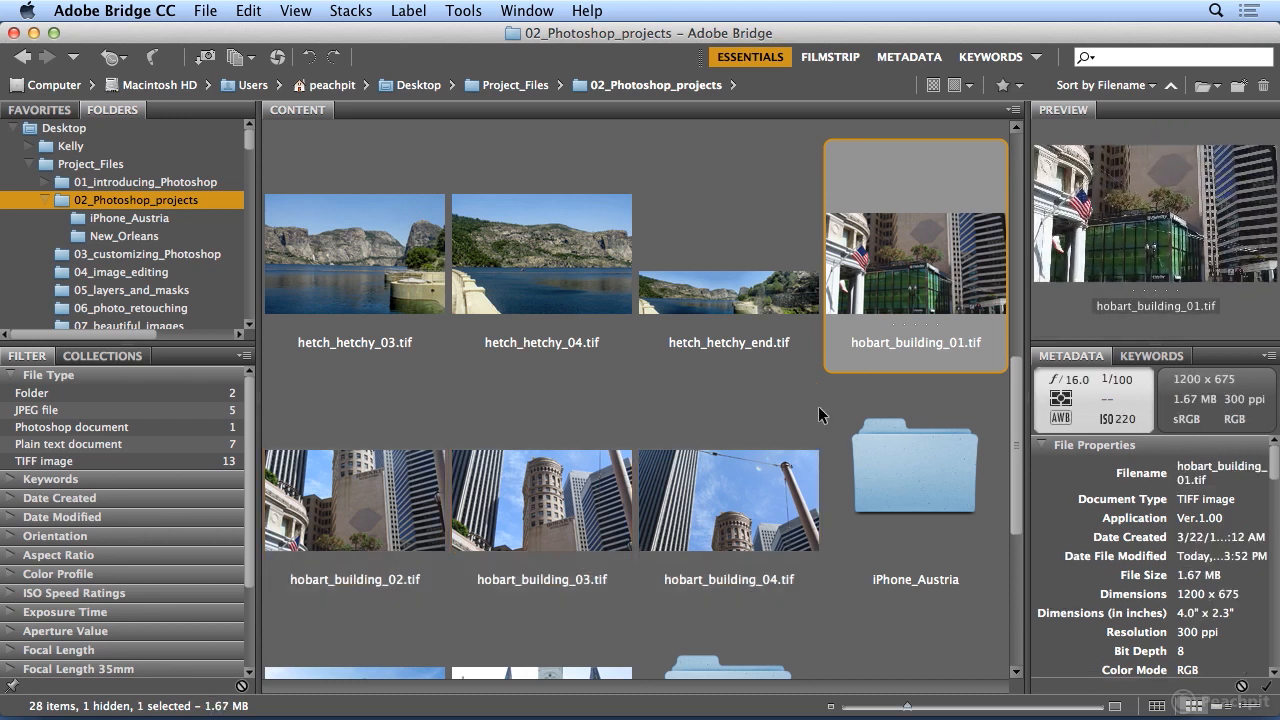
{"action": "left_click", "coordinate": [777, 483], "text": "shift"}
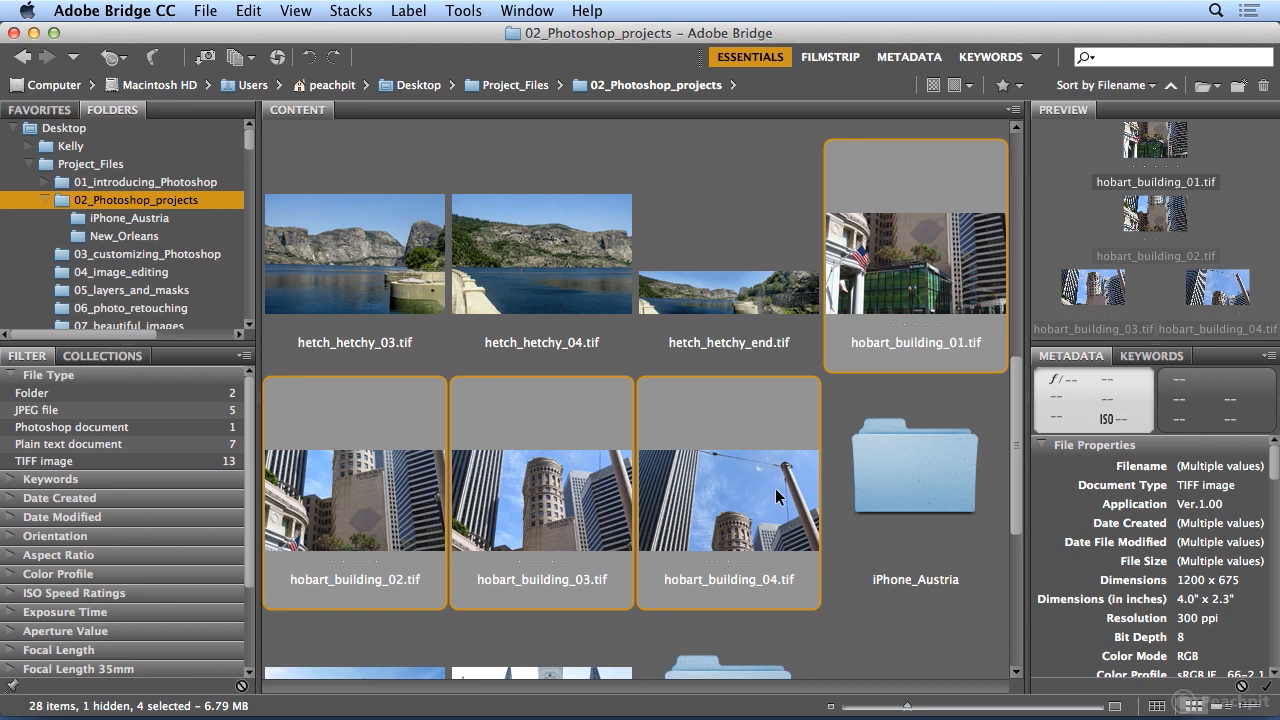
{"action": "left_click", "coordinate": [463, 11]}
{"action": "mouse_move", "coordinate": [470, 184]}
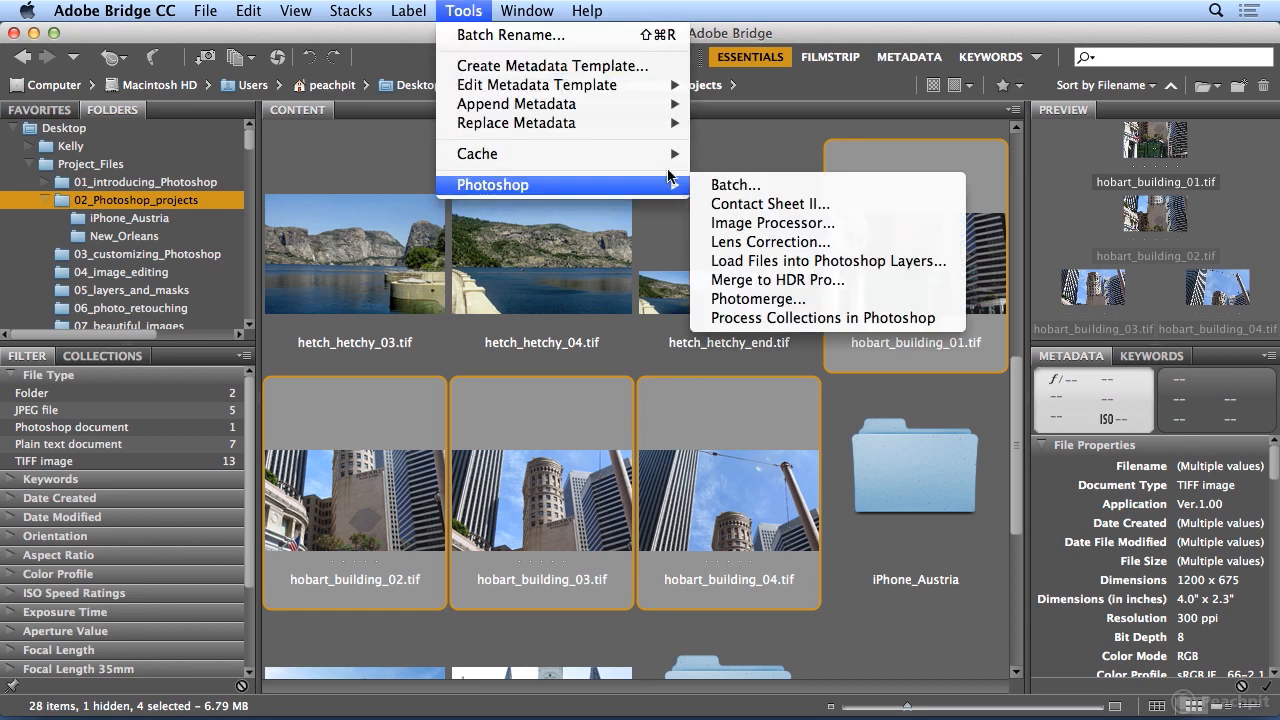
{"action": "left_click", "coordinate": [852, 300]}
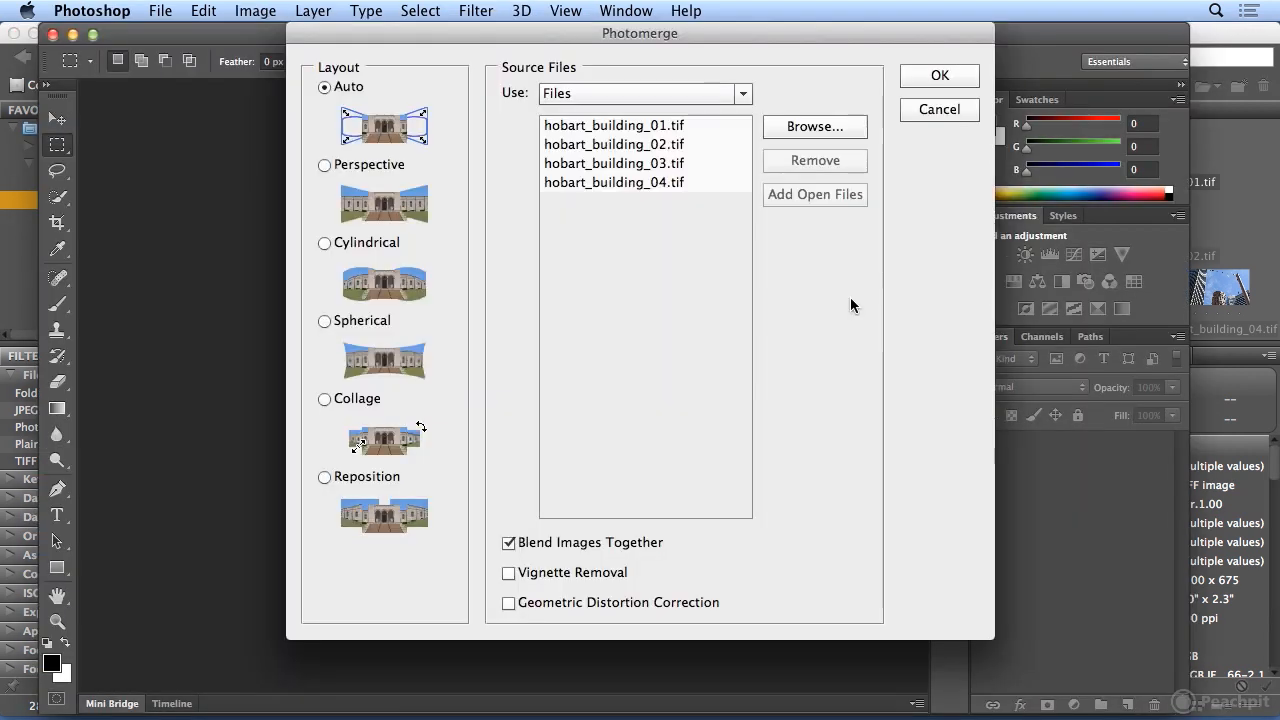
{"action": "left_click", "coordinate": [905, 77]}
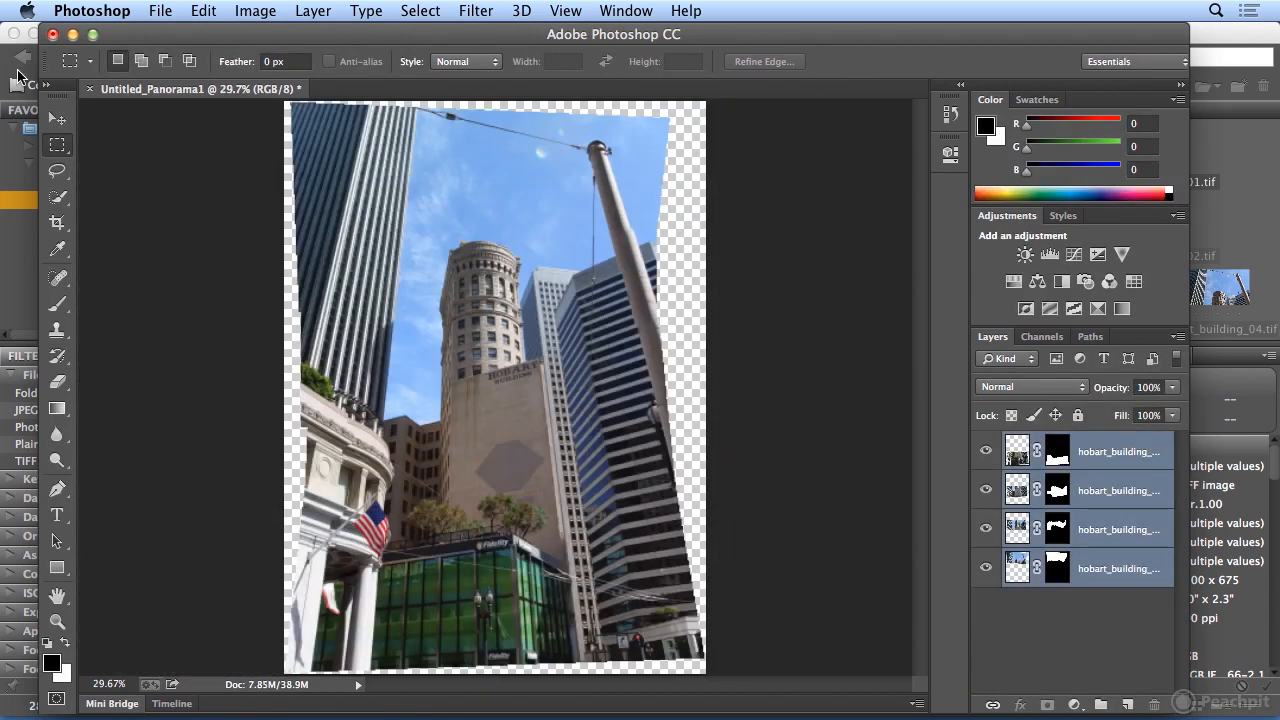
Crop the panorama with a slightly rotated crop frame, cutting off the uneven transparent area along the right side.
{"action": "left_click", "coordinate": [94, 37]}
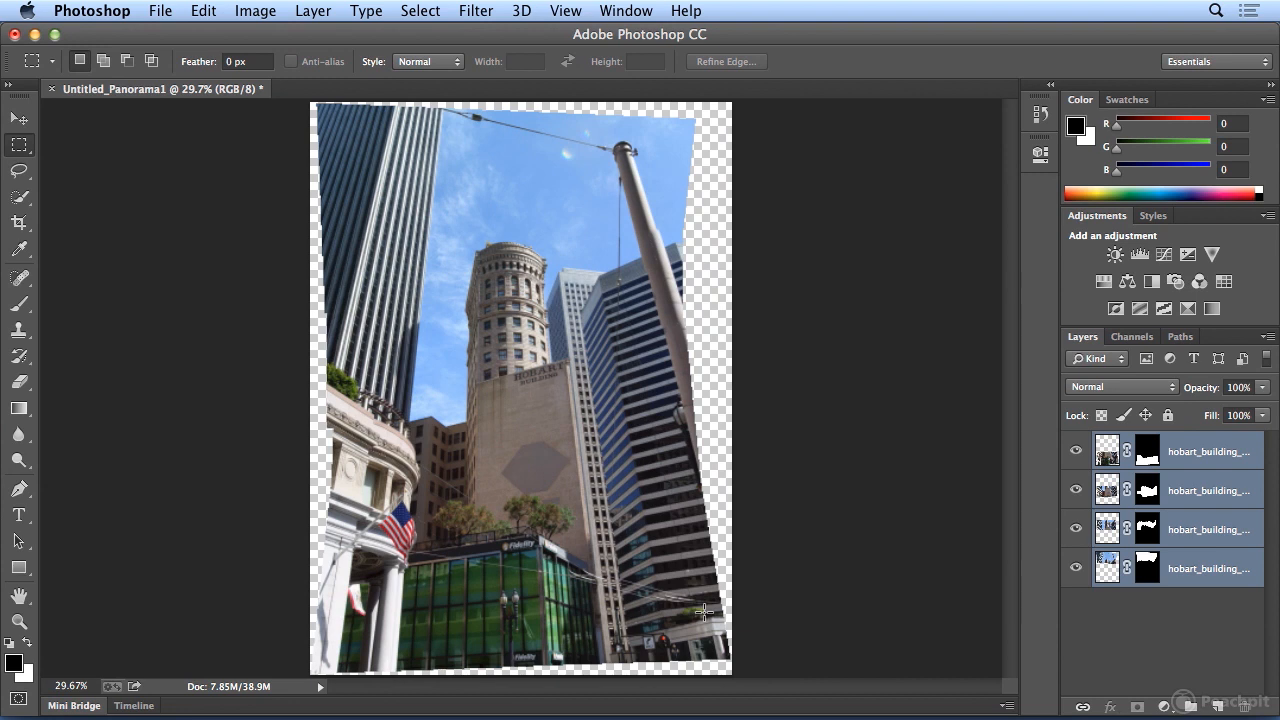
{"action": "key", "text": "c"}
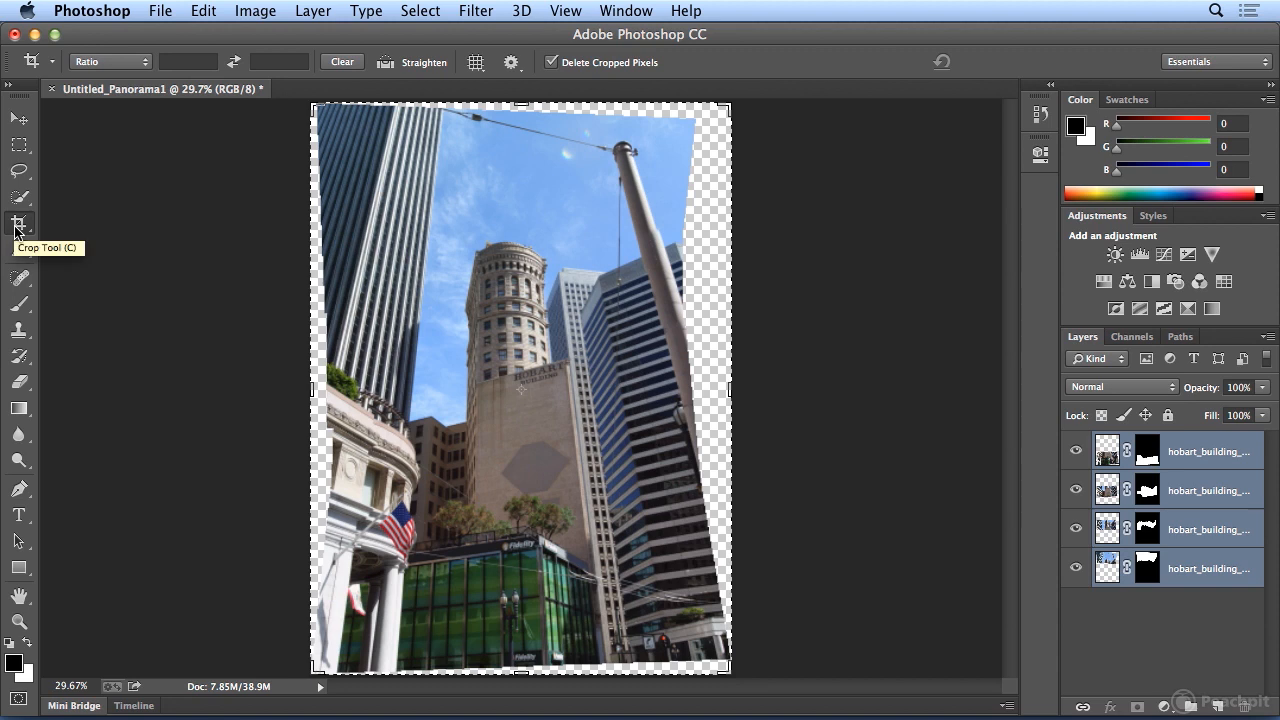
{"action": "left_click_drag", "start_coordinate": [723, 103], "coordinate": [704, 106]}
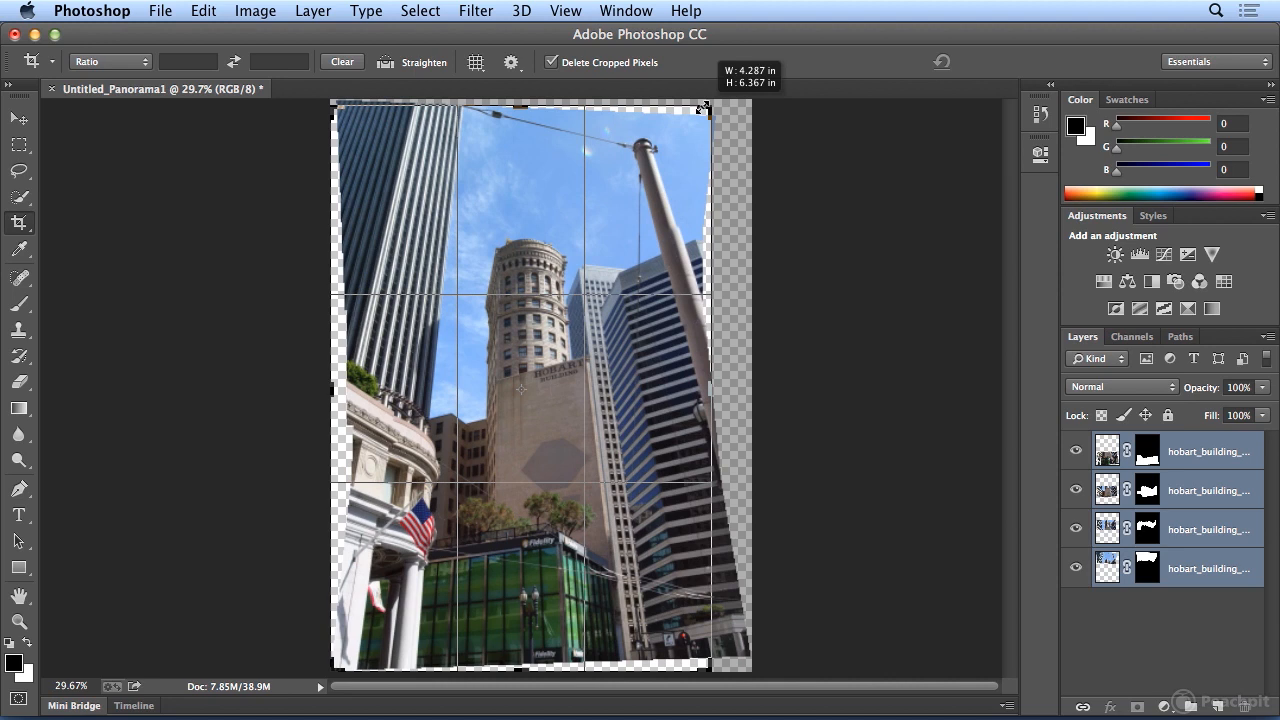
{"action": "left_click_drag", "start_coordinate": [703, 107], "coordinate": [704, 108]}
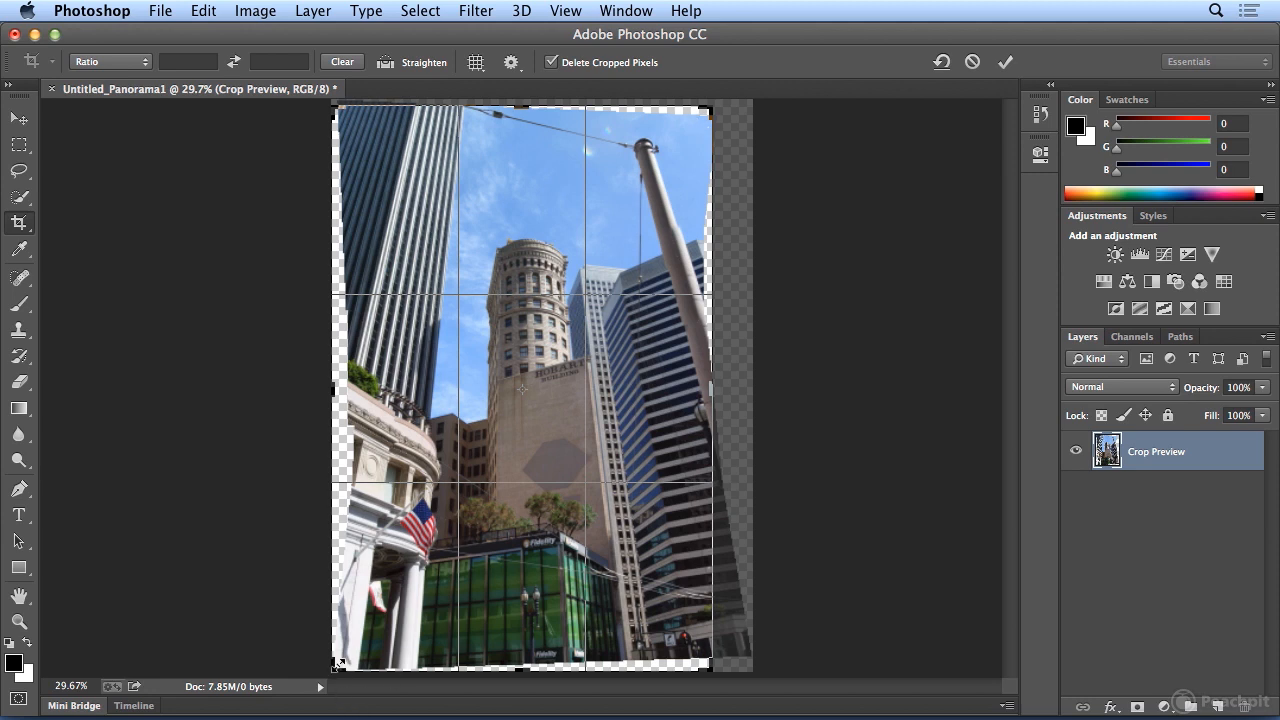
{"action": "left_click_drag", "start_coordinate": [338, 663], "coordinate": [340, 663]}
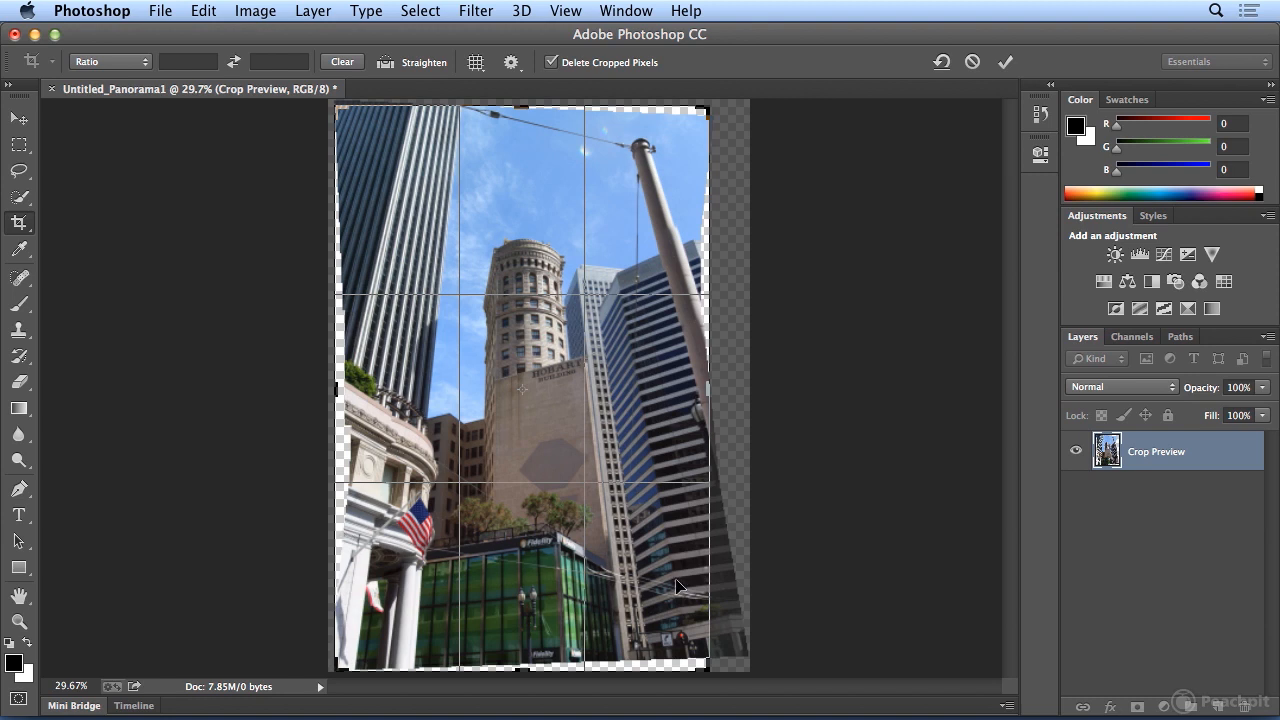
{"action": "left_click_drag", "start_coordinate": [744, 580], "coordinate": [741, 592]}
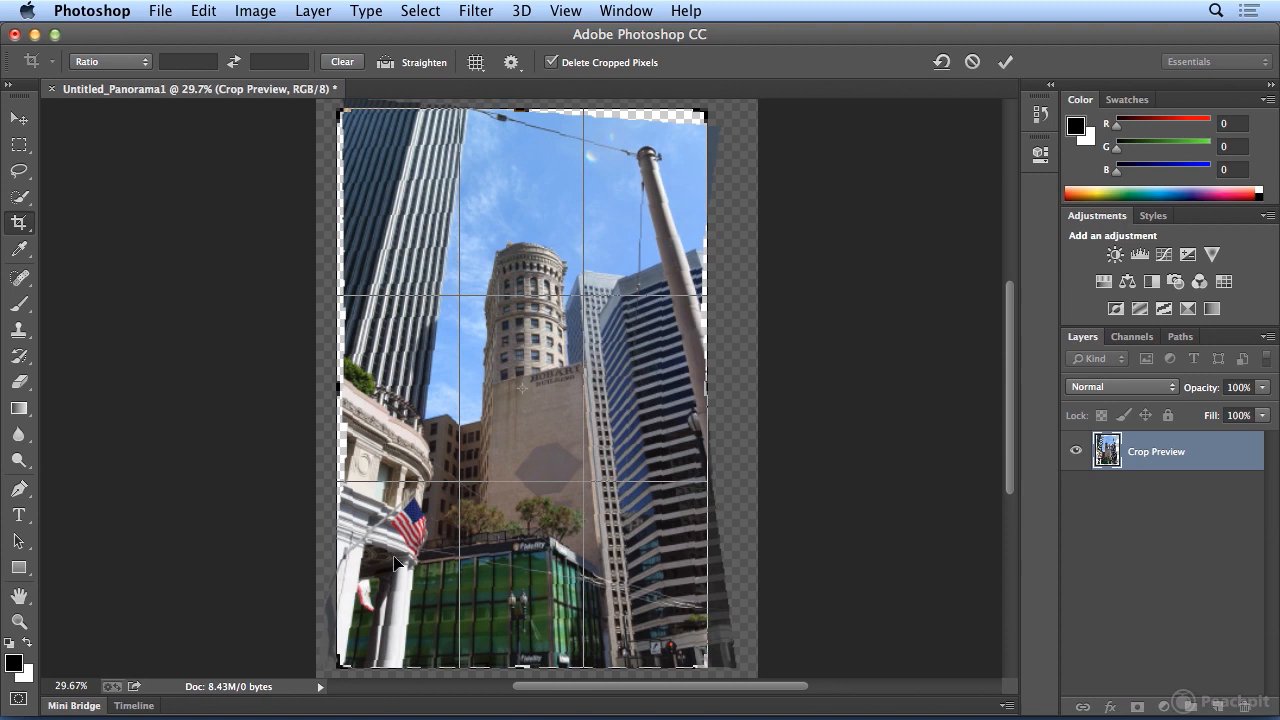
{"action": "left_click_drag", "start_coordinate": [336, 393], "coordinate": [332, 393]}
{"action": "left_click_drag", "start_coordinate": [516, 111], "coordinate": [517, 107]}
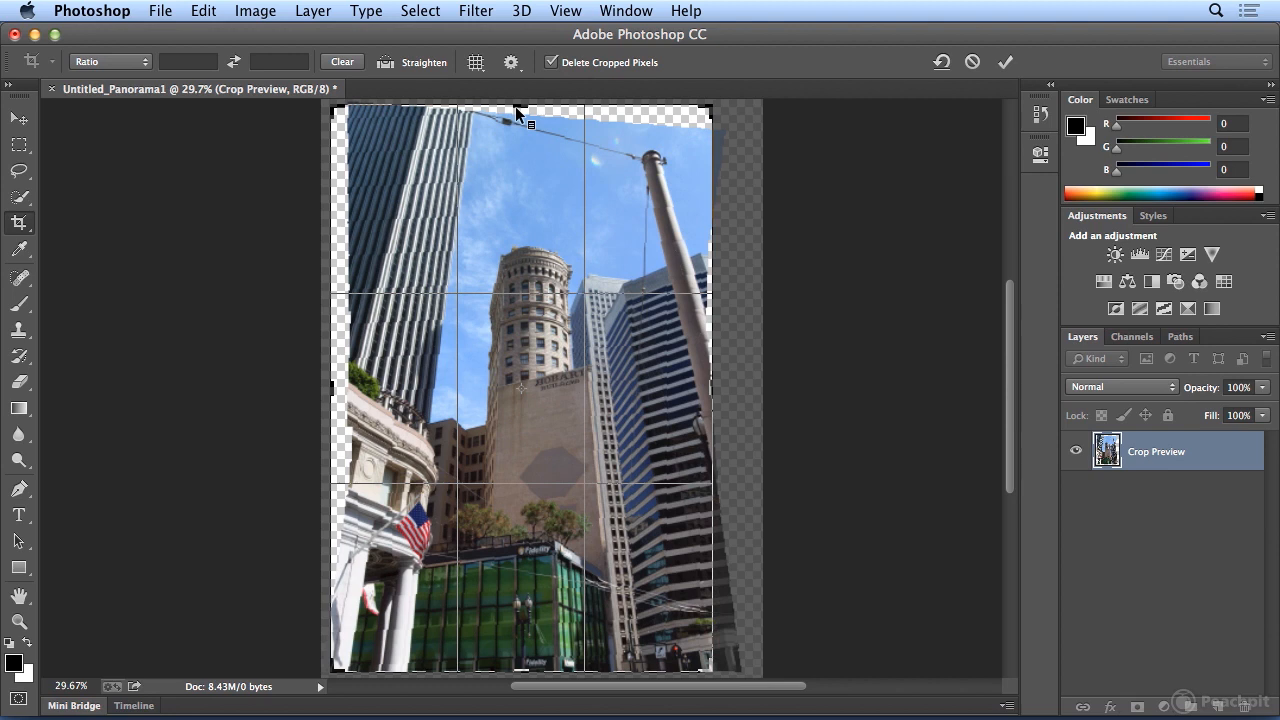
{"action": "left_click_drag", "start_coordinate": [714, 383], "coordinate": [713, 377]}
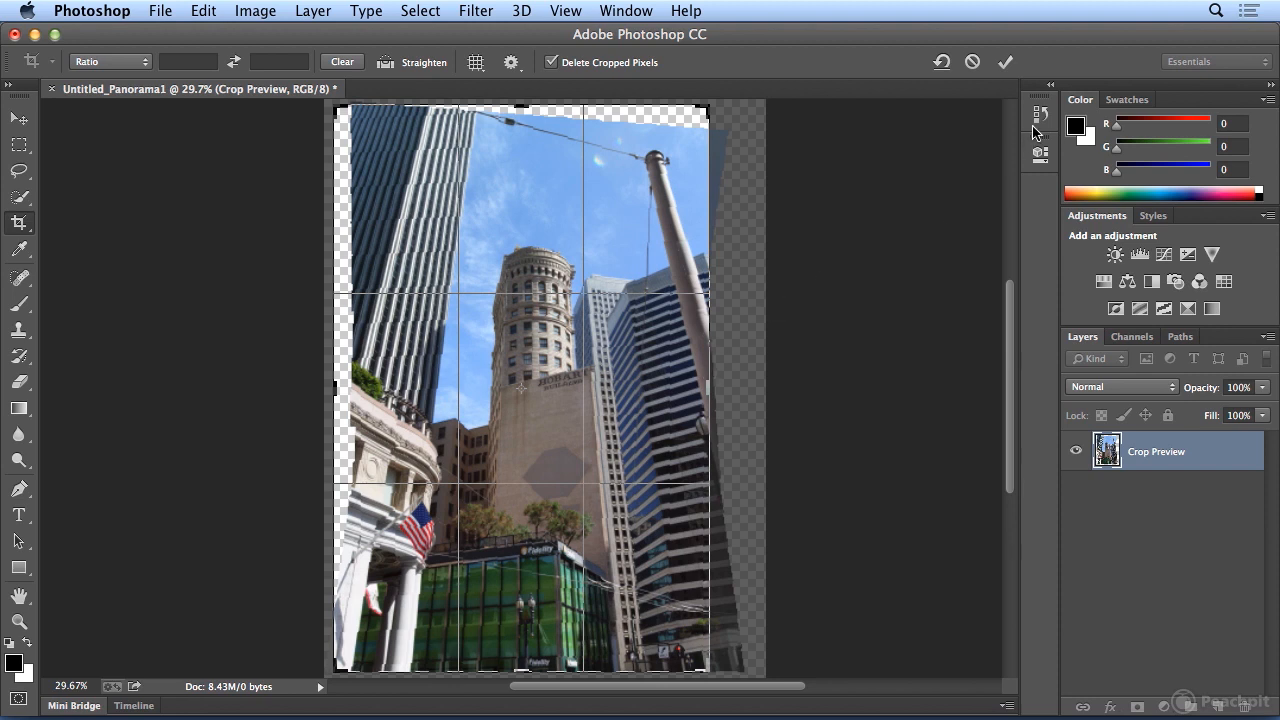
{"action": "left_click", "coordinate": [1006, 64]}
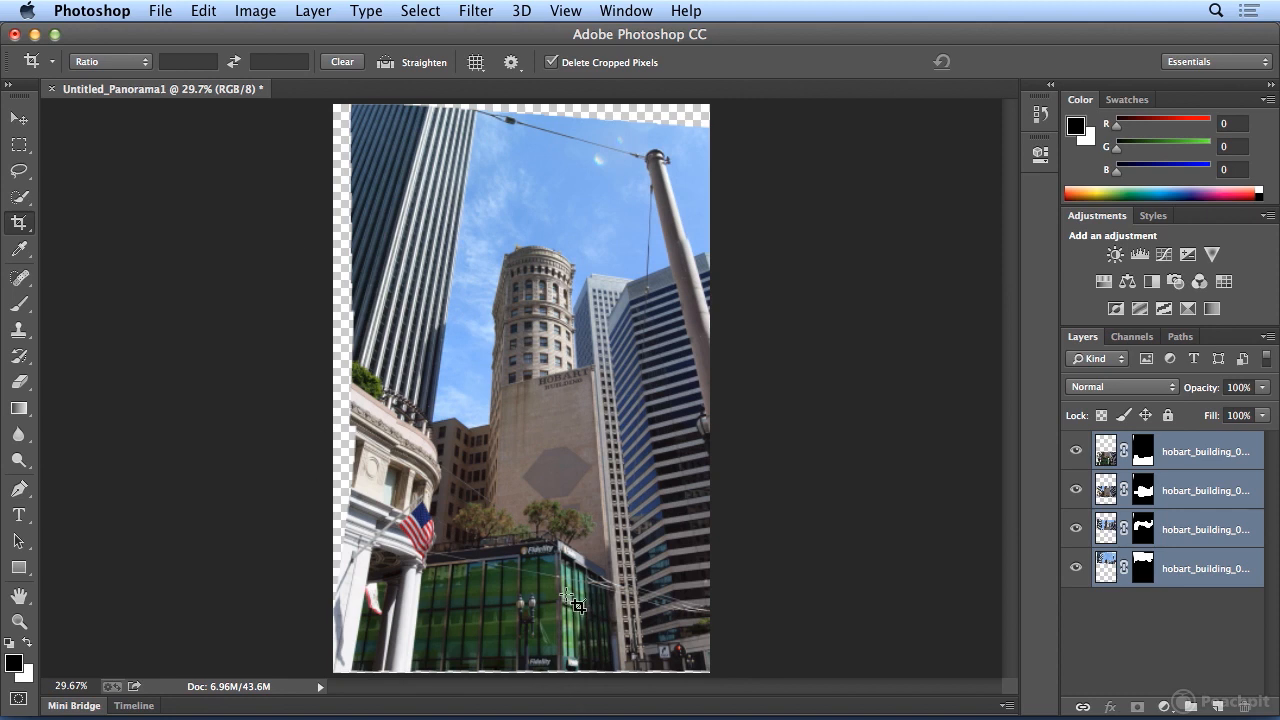
Crop the panorama a second time to trim the thin uneven strip along its bottom edge.
{"action": "left_click_drag", "start_coordinate": [334, 105], "coordinate": [784, 676]}
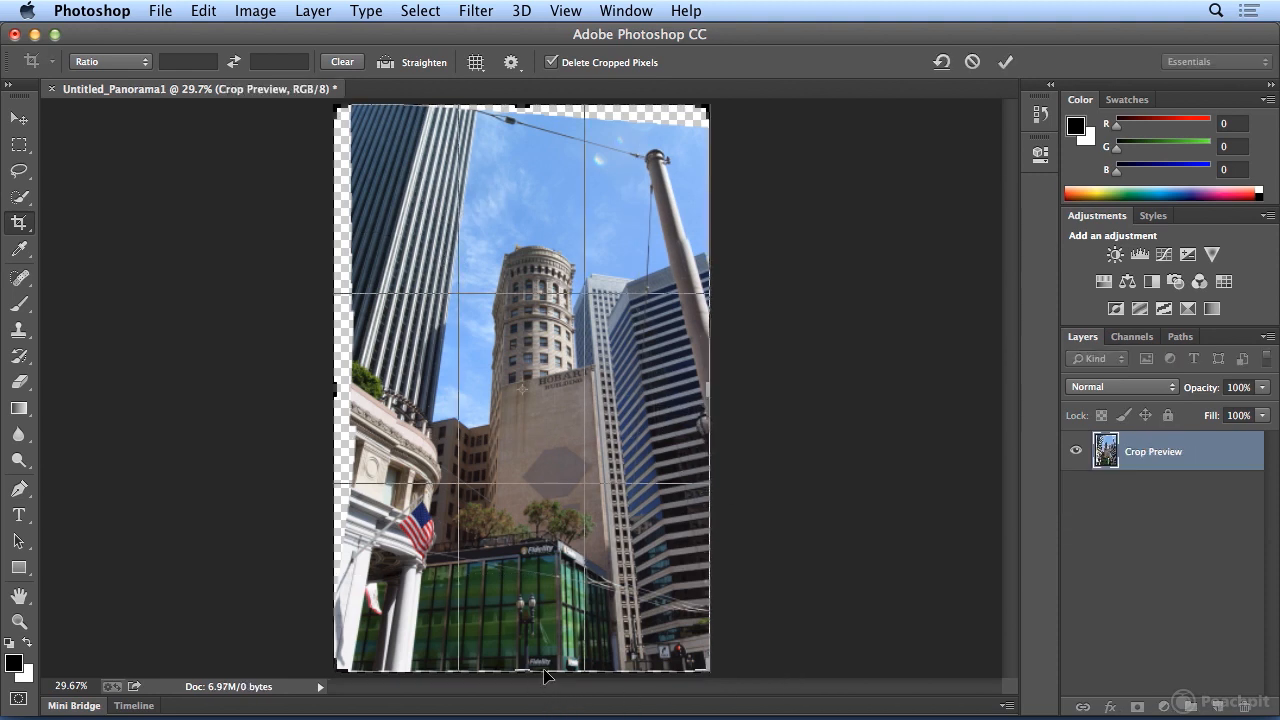
{"action": "left_click_drag", "start_coordinate": [538, 674], "coordinate": [540, 672]}
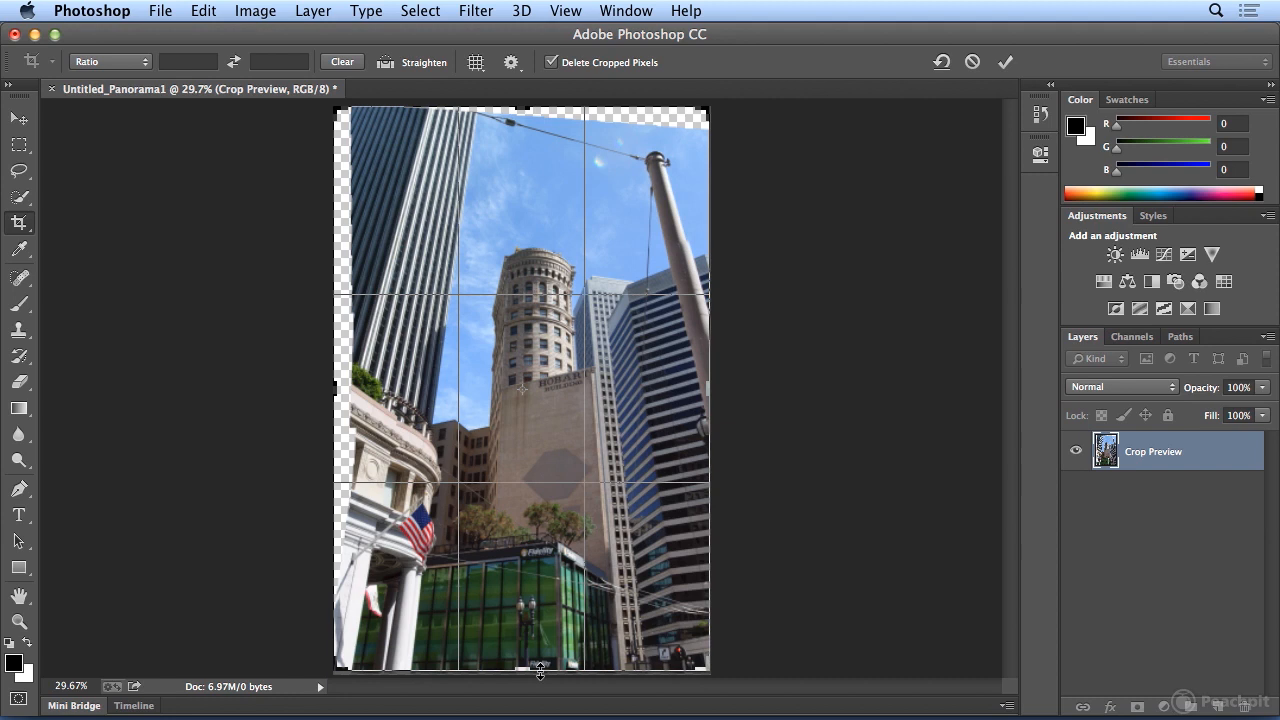
{"action": "key", "text": "Return"}
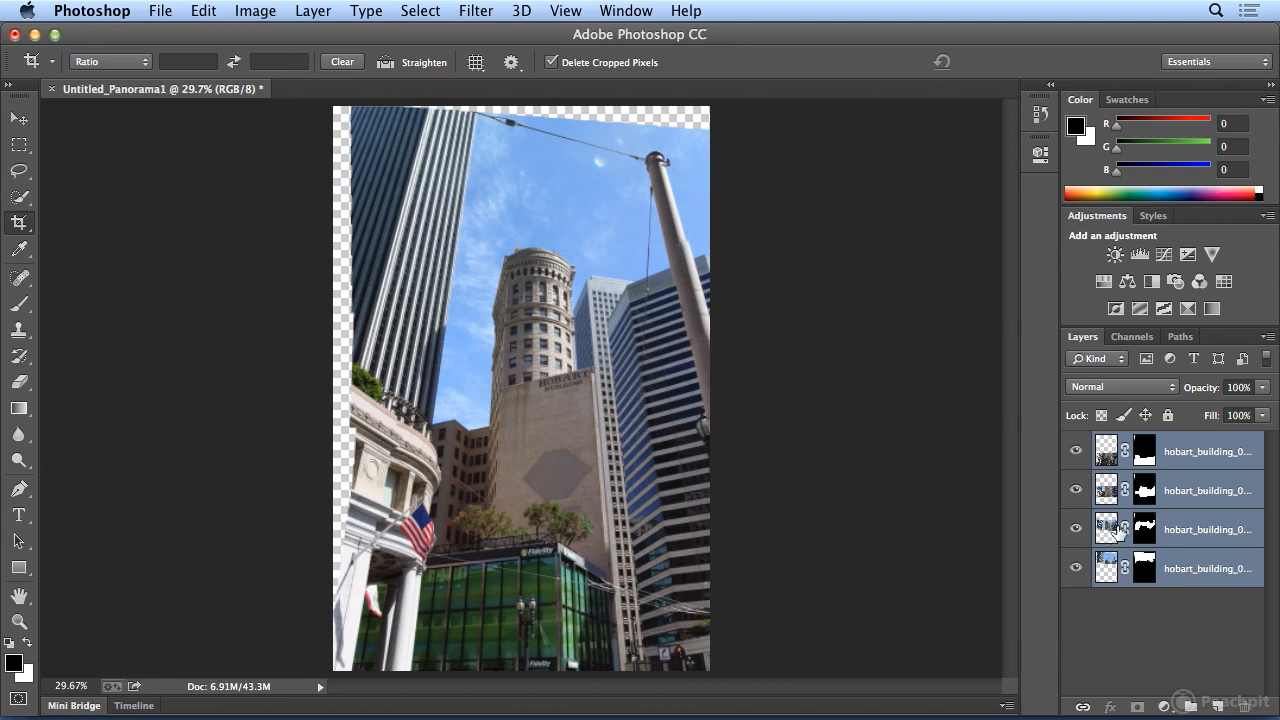
Disable and re-enable the masks of the top three layers one at a time to inspect the blend.
{"action": "left_click", "coordinate": [1146, 451], "text": "shift"}
{"action": "left_click", "coordinate": [1146, 451], "text": "shift"}
{"action": "left_click", "coordinate": [1146, 490], "text": "shift"}
{"action": "left_click", "coordinate": [1146, 490], "text": "shift"}
{"action": "left_click", "coordinate": [1146, 529], "text": "shift"}
{"action": "left_click", "coordinate": [1146, 530], "text": "shift"}
Flatten the panorama's four masked layers into a single background layer.
{"action": "left_click", "coordinate": [312, 11]}
{"action": "scroll", "coordinate": [331, 480], "scroll_direction": "down", "scroll_amount": 3}
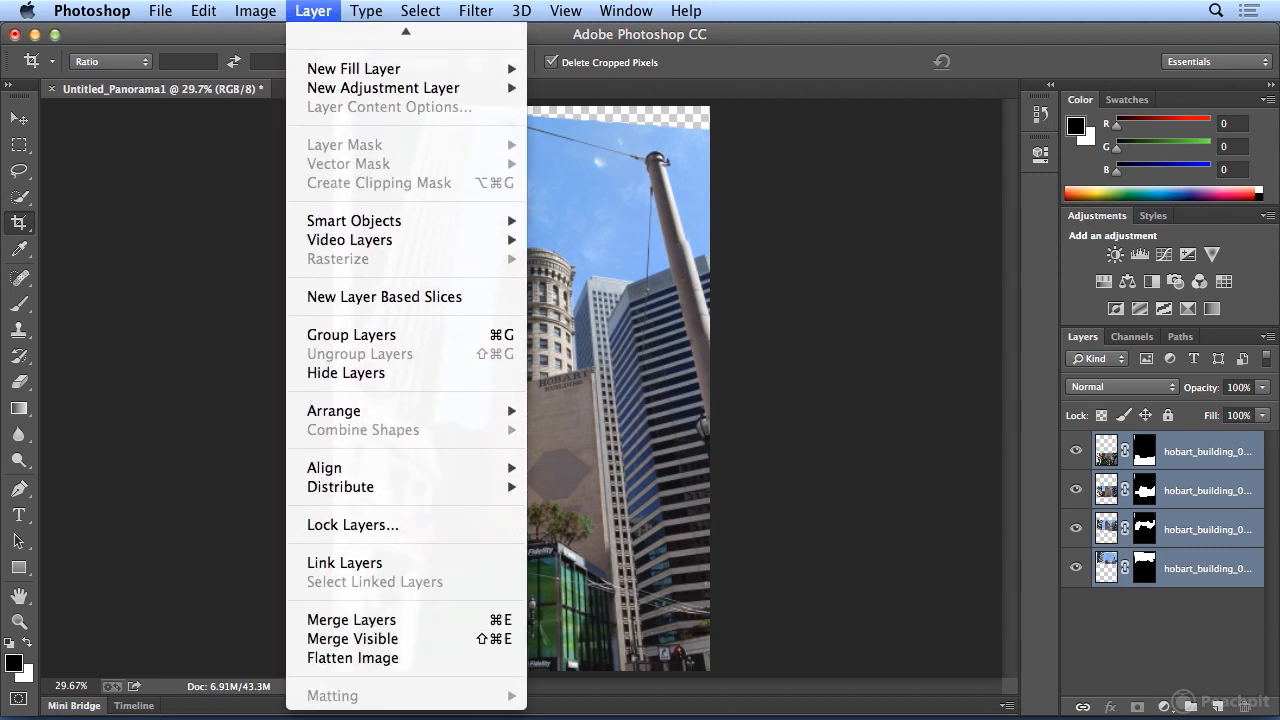
{"action": "left_click", "coordinate": [406, 662]}
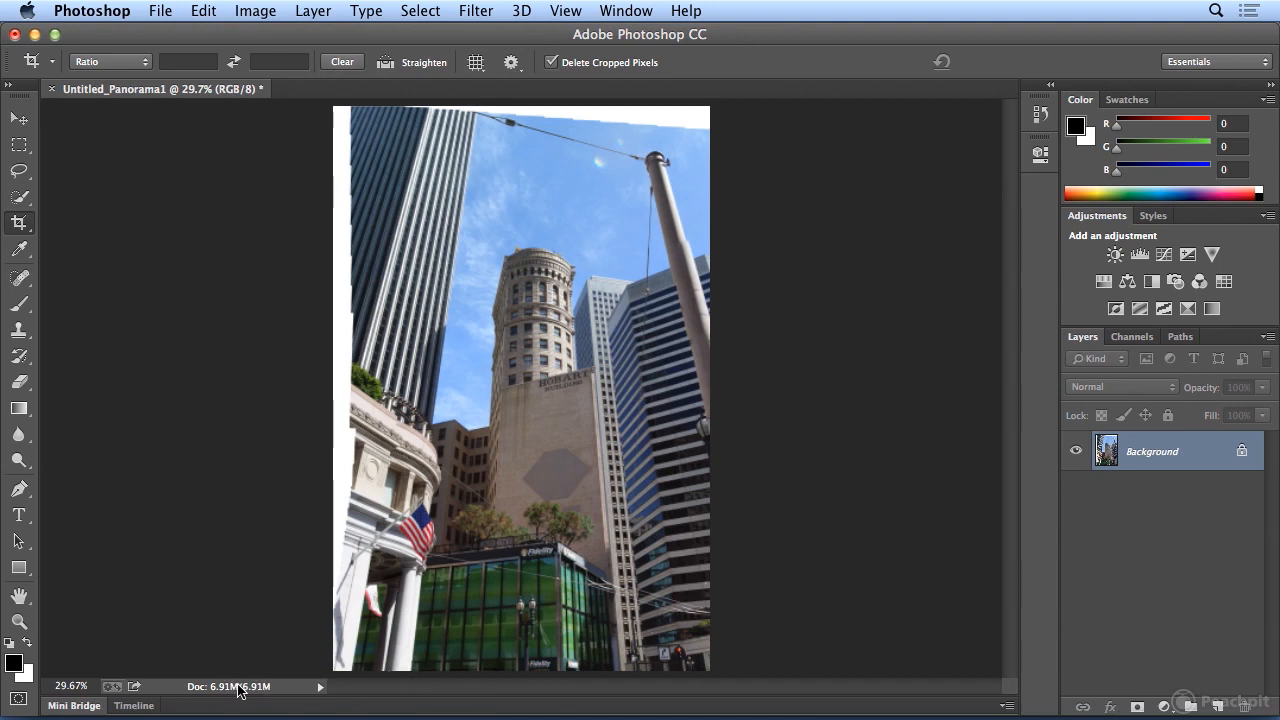
Switch to the Magic Wand tool.
{"action": "left_click", "coordinate": [20, 197]}
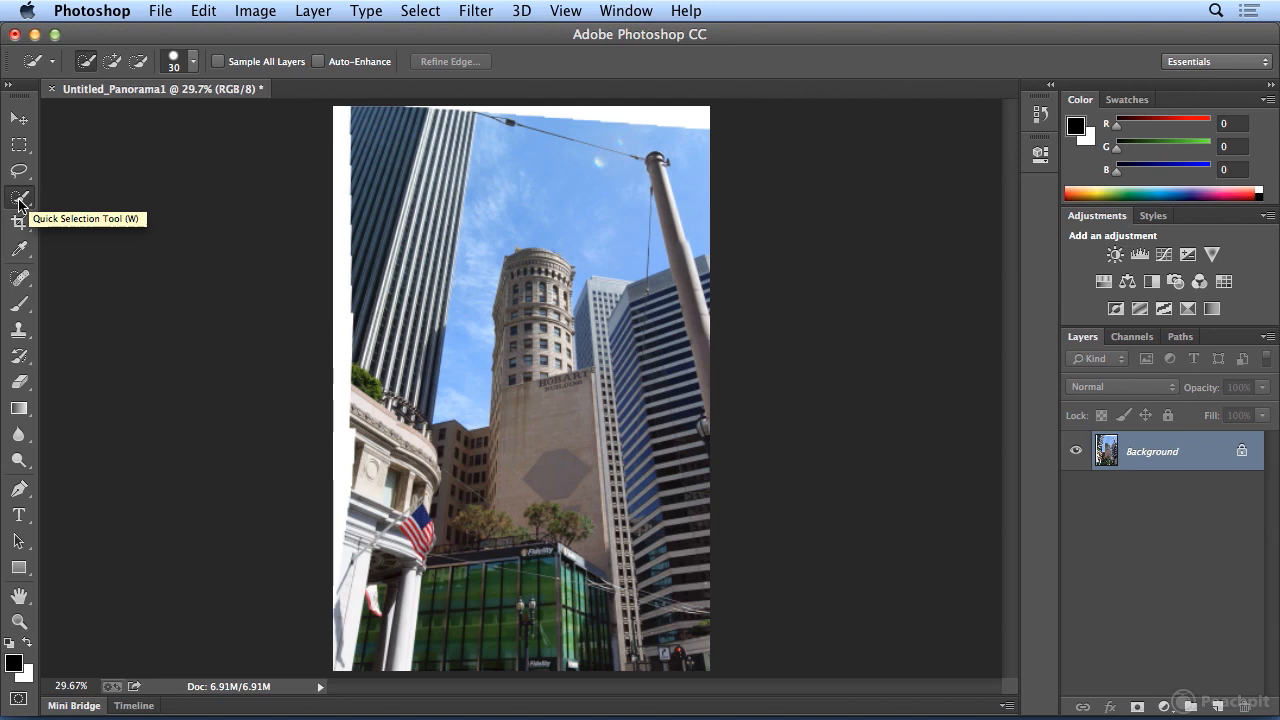
{"action": "left_click", "coordinate": [19, 204]}
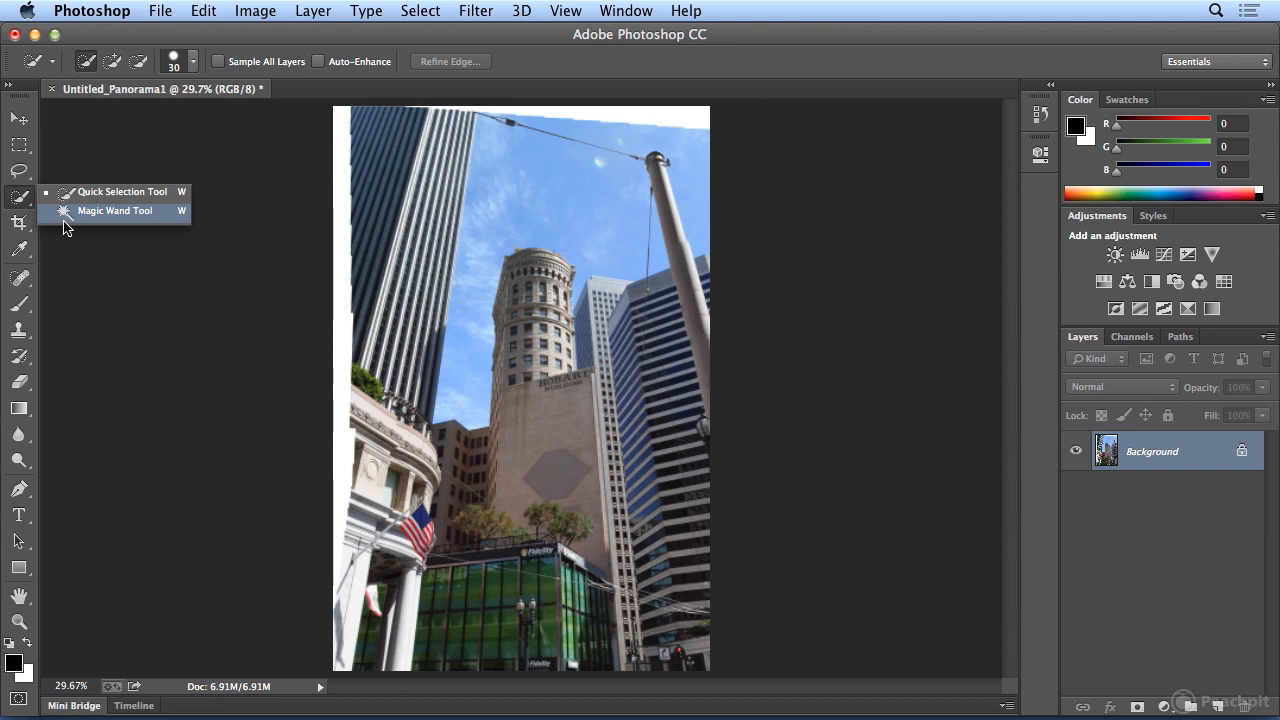
{"action": "left_click", "coordinate": [63, 211]}
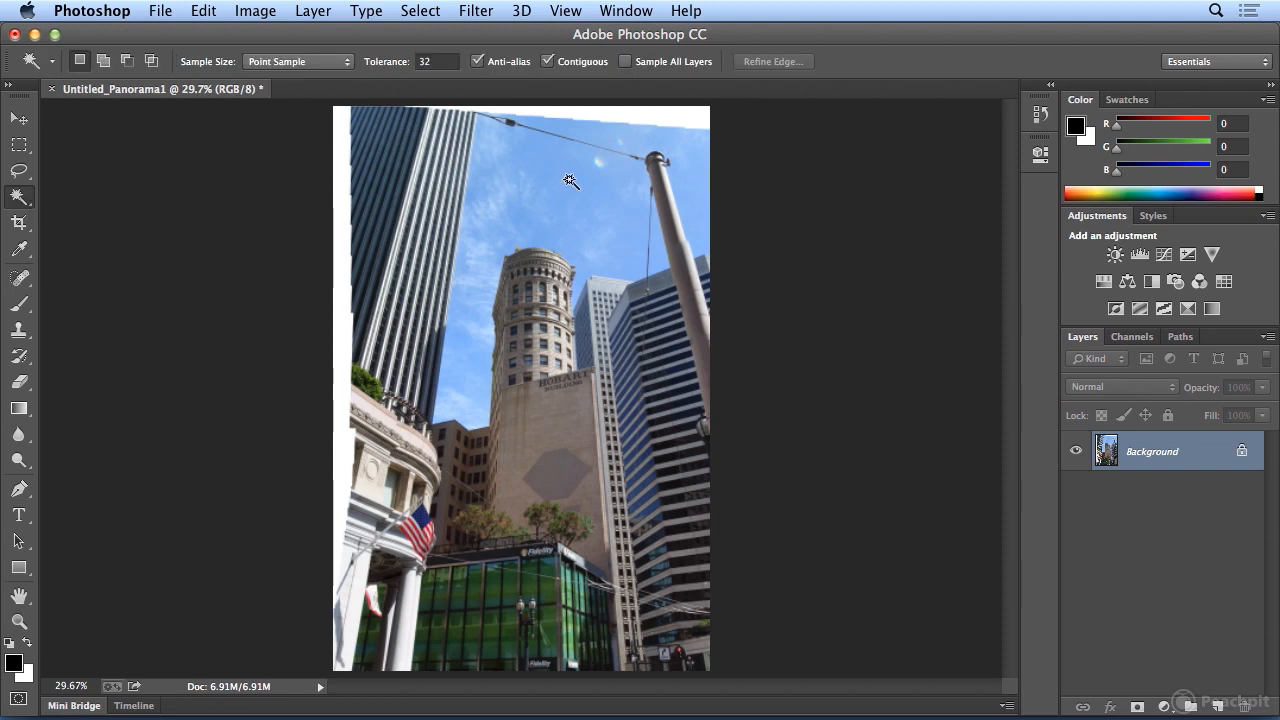
Try selecting the white area along the panorama's top edge with the Magic Wand at tolerance 32, and deselect it.
{"action": "left_click", "coordinate": [619, 119]}
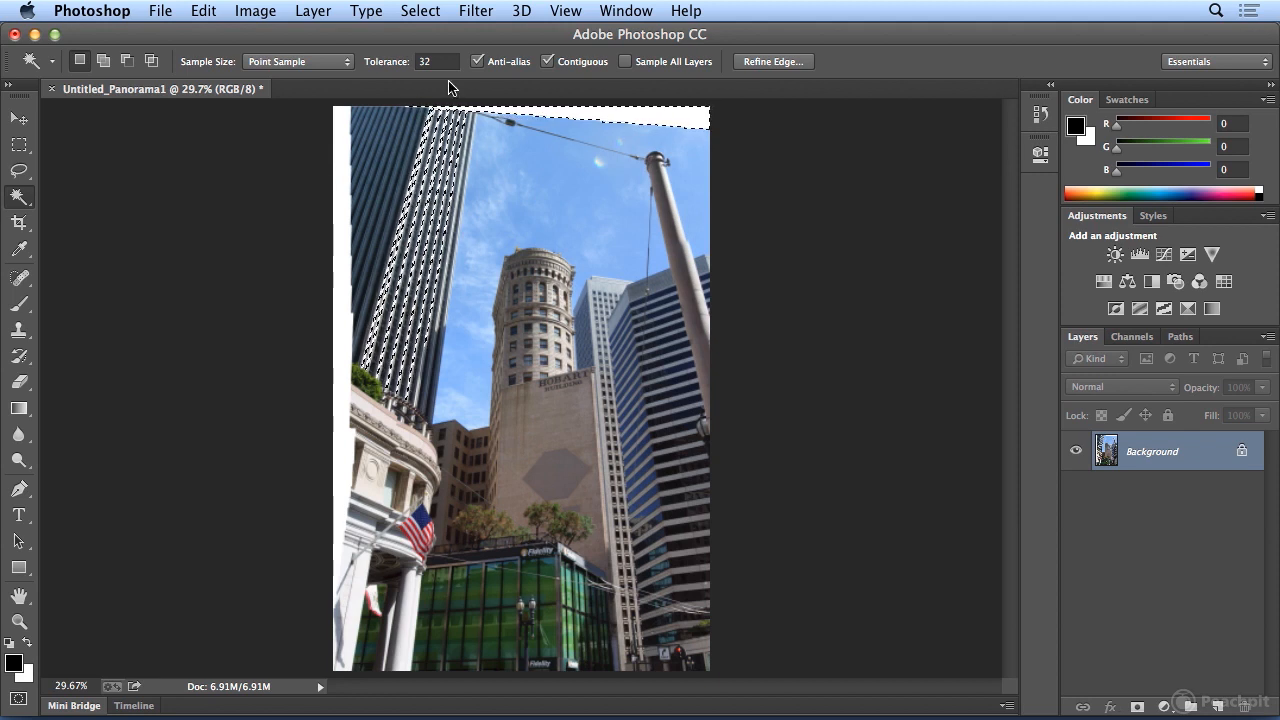
{"action": "left_click", "coordinate": [420, 10]}
{"action": "left_click", "coordinate": [428, 54]}
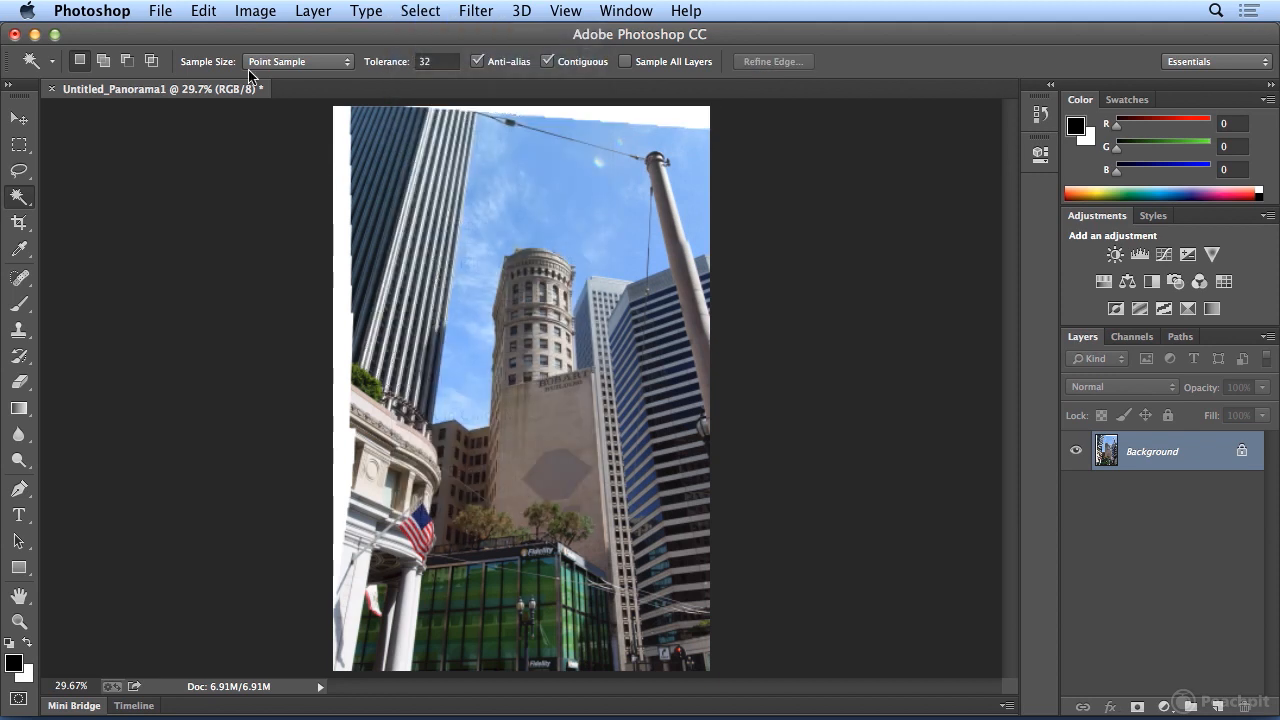
Set the Magic Wand tolerance to 1 and select the white area along the panorama's top edge.
{"action": "left_click", "coordinate": [446, 61]}
{"action": "key", "text": "BackSpace"}
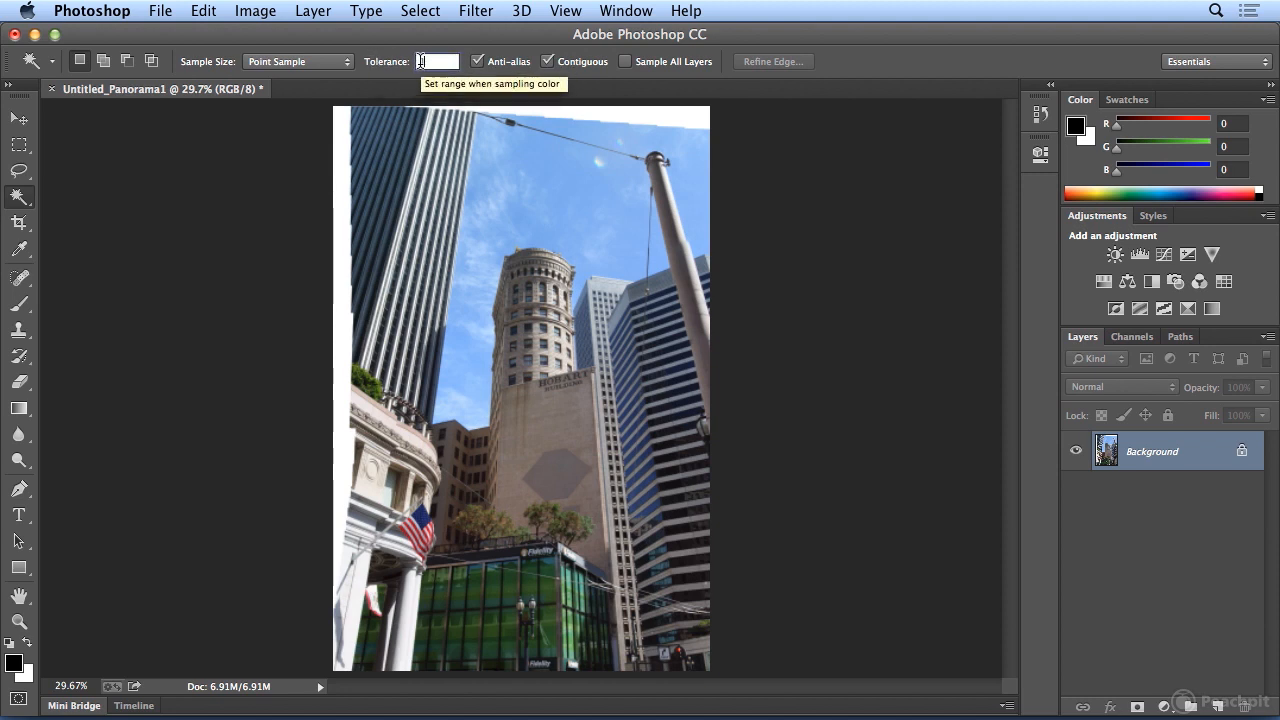
{"action": "type", "text": "1"}
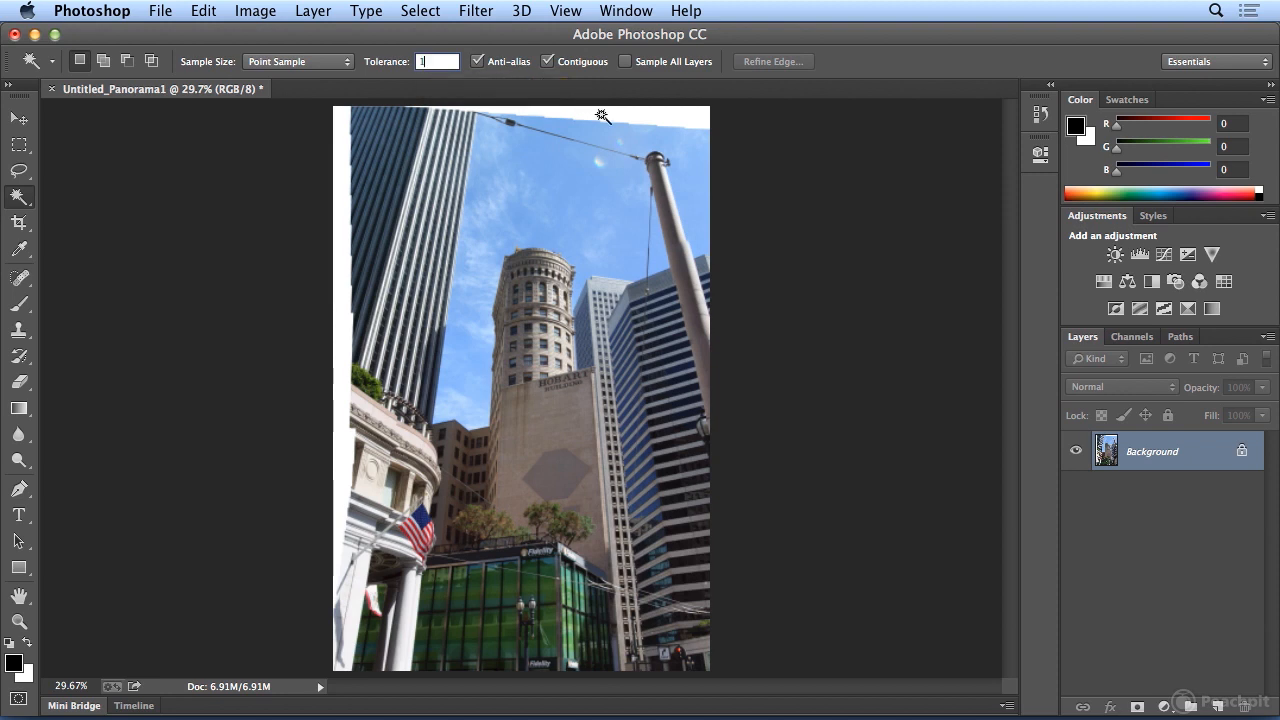
{"action": "left_click", "coordinate": [600, 112]}
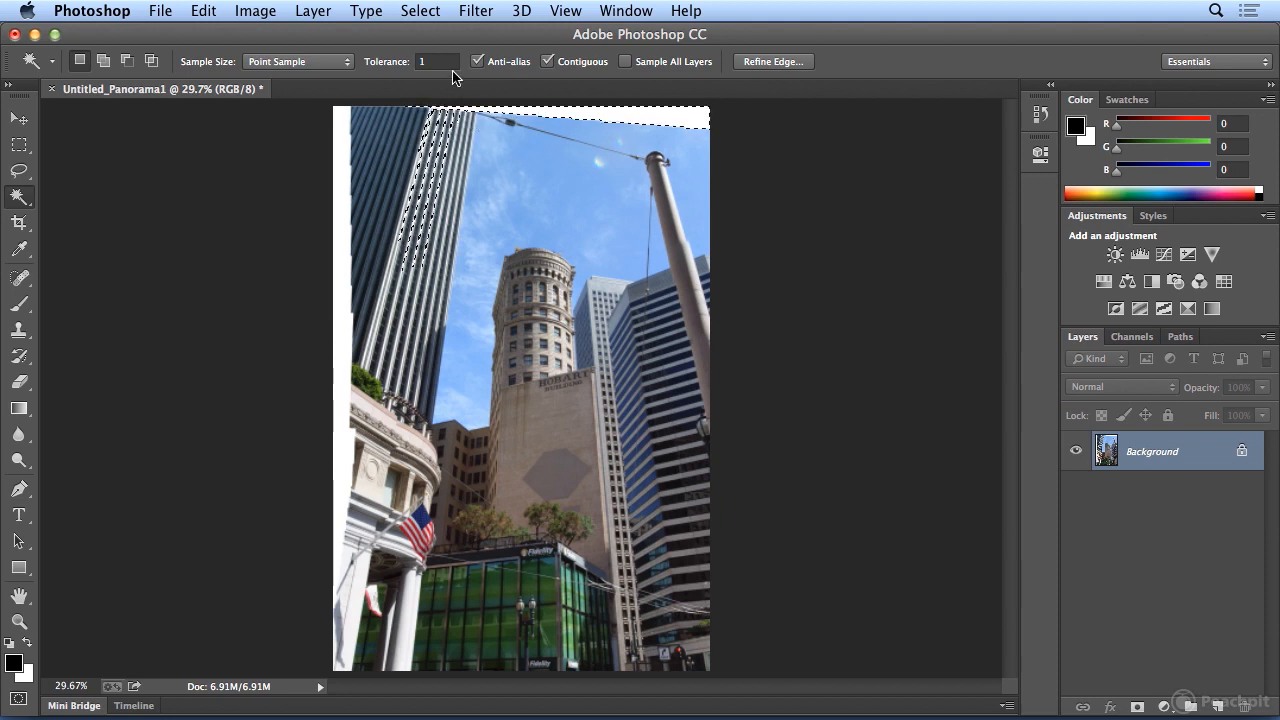
Expand the selection of the white top edge by 10 pixels.
{"action": "left_click", "coordinate": [420, 10]}
{"action": "mouse_move", "coordinate": [447, 283]}
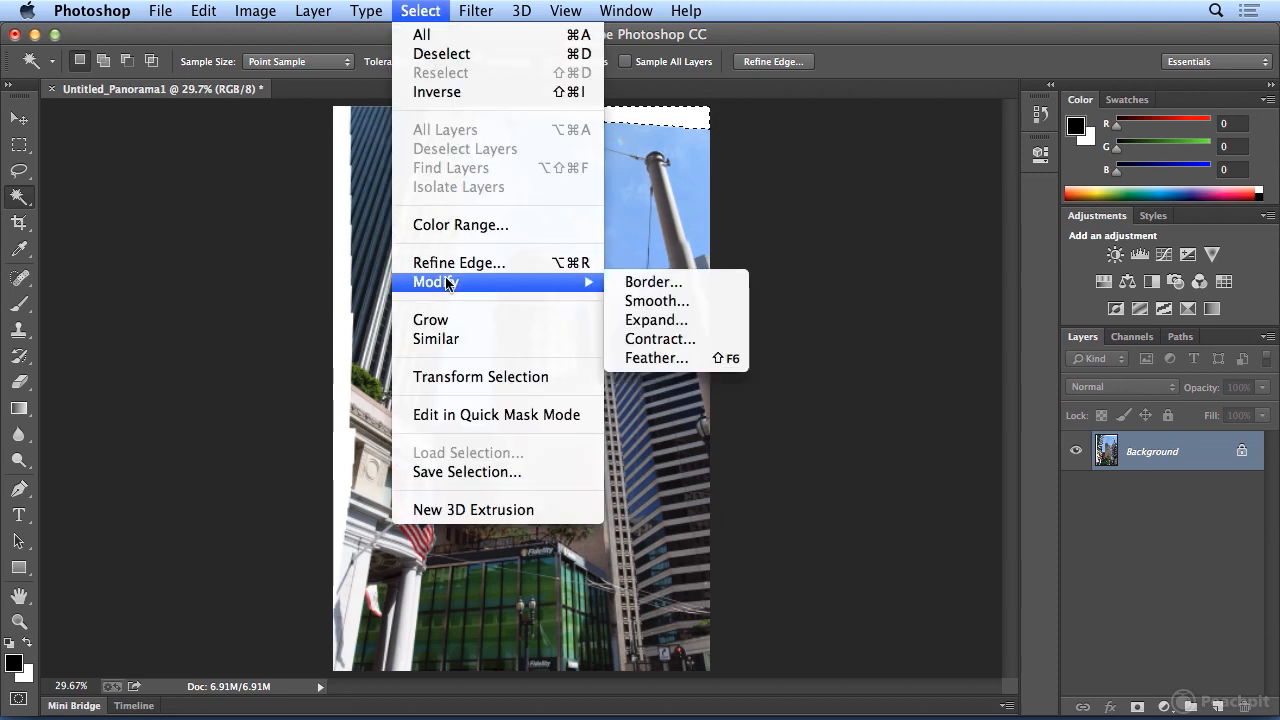
{"action": "left_click", "coordinate": [693, 324]}
{"action": "type", "text": "10"}
{"action": "key", "text": "Return"}
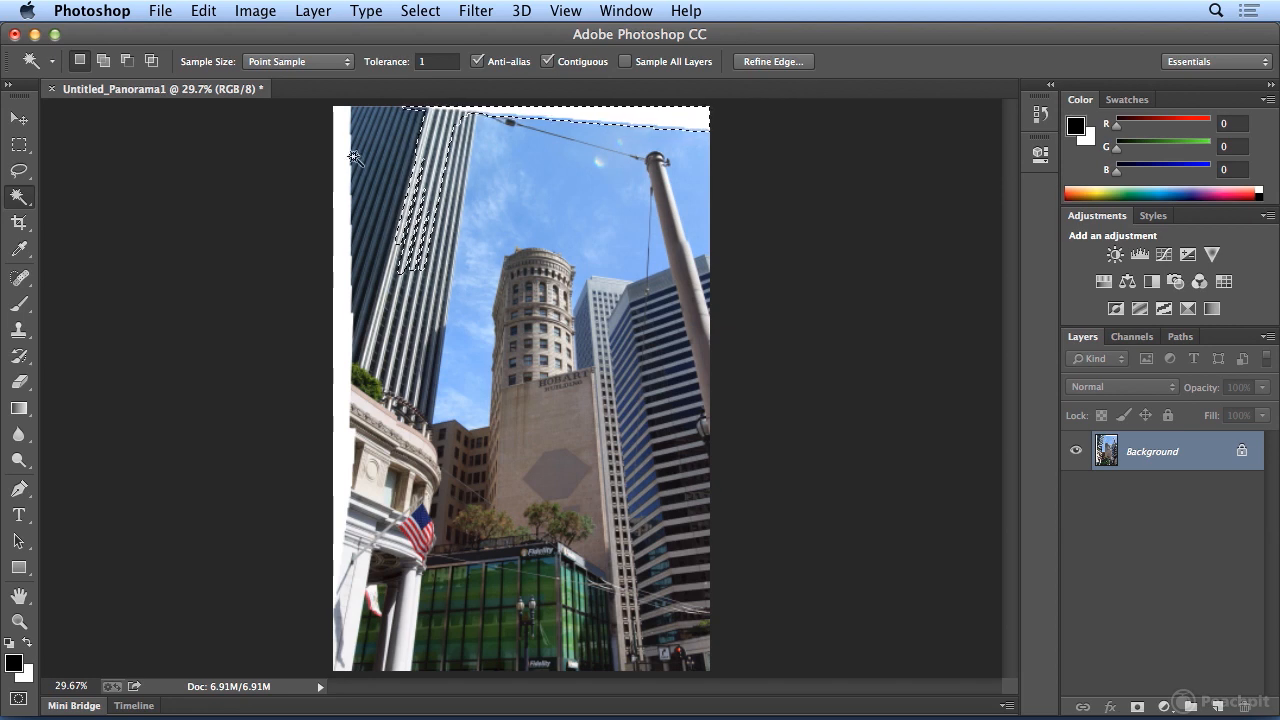
Fill the selected top edge with Content-Aware in Normal mode at 100% opacity, and deselect it.
{"action": "left_click", "coordinate": [203, 10]}
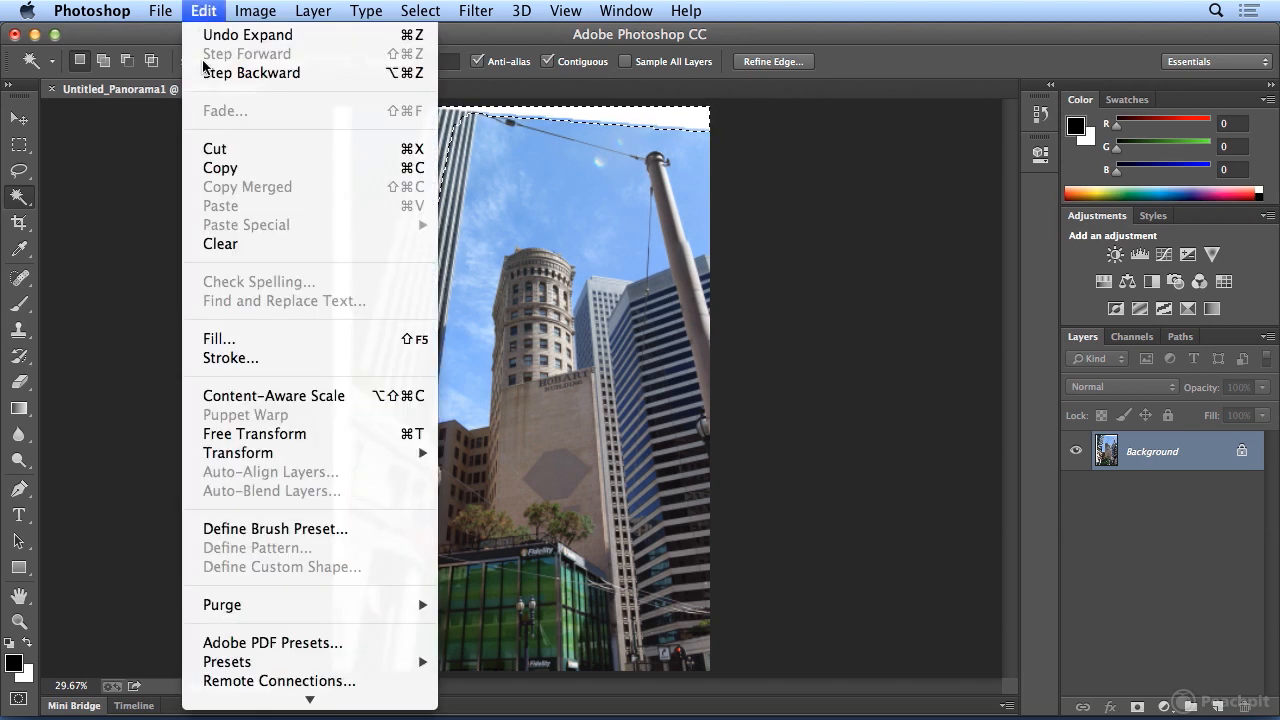
{"action": "left_click", "coordinate": [244, 342]}
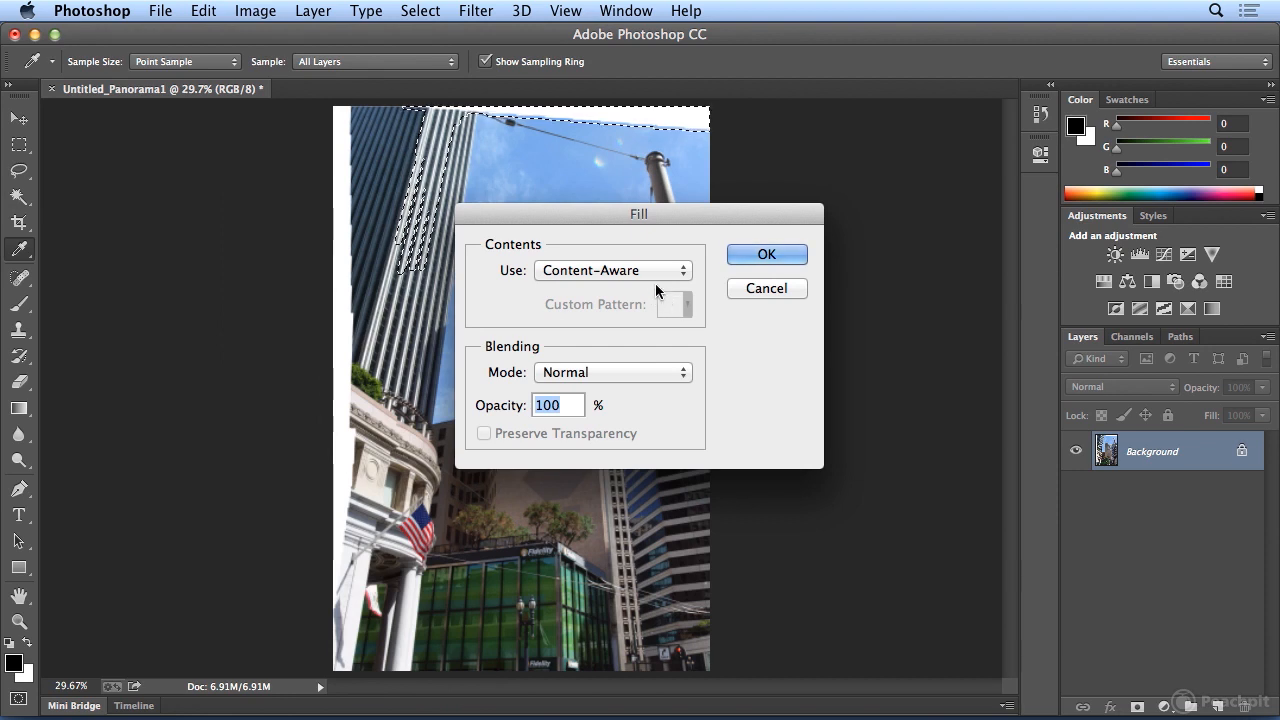
{"action": "left_click", "coordinate": [685, 272]}
{"action": "left_click", "coordinate": [686, 272]}
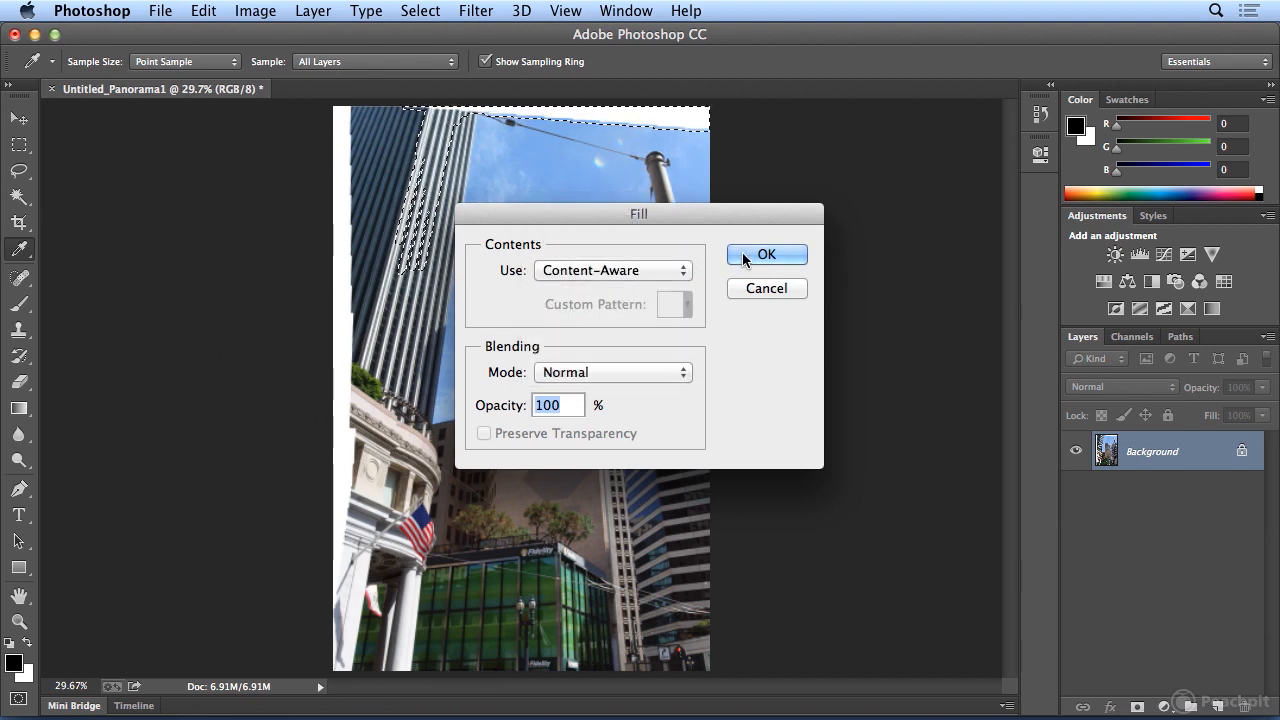
{"action": "left_click", "coordinate": [742, 252]}
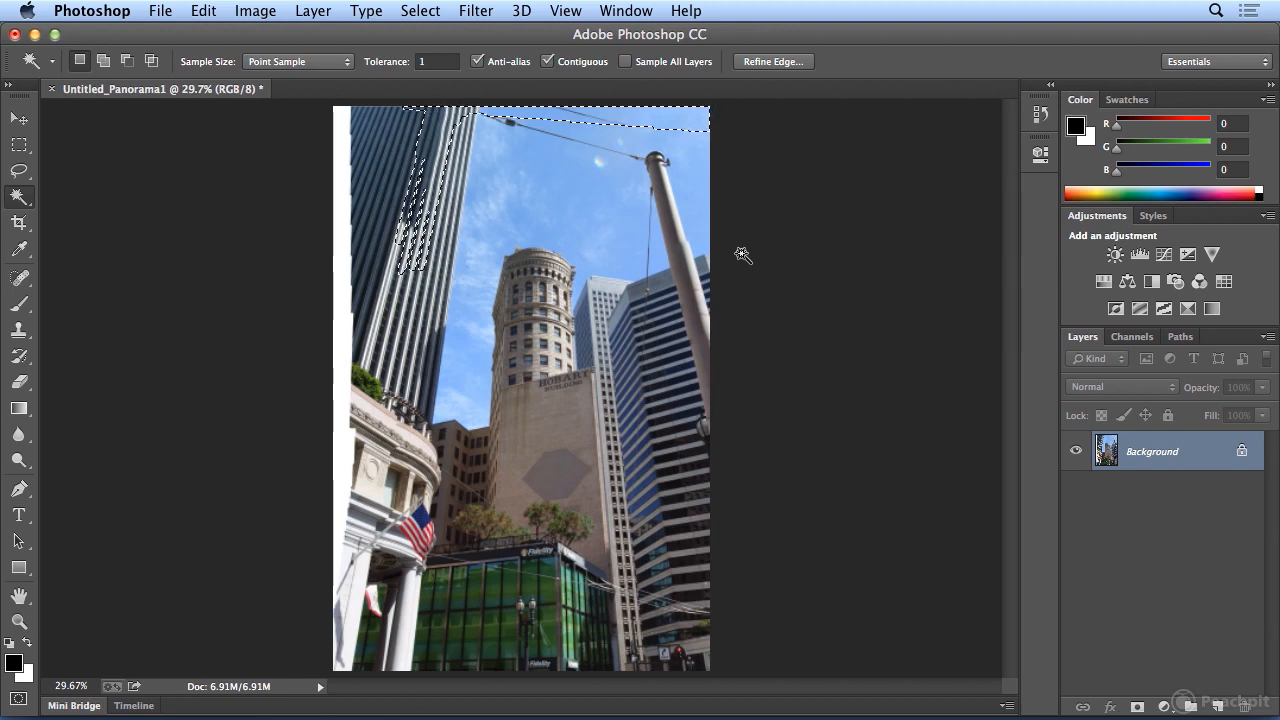
{"action": "left_click", "coordinate": [428, 12]}
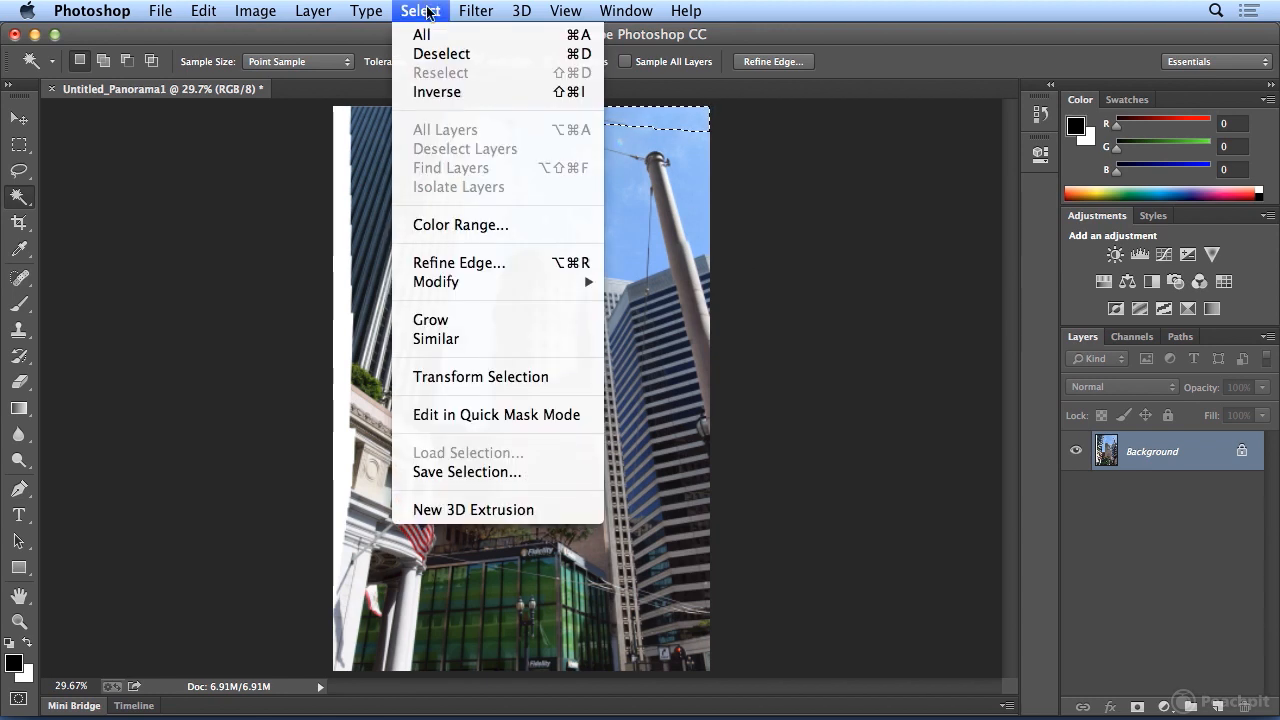
{"action": "left_click", "coordinate": [428, 55]}
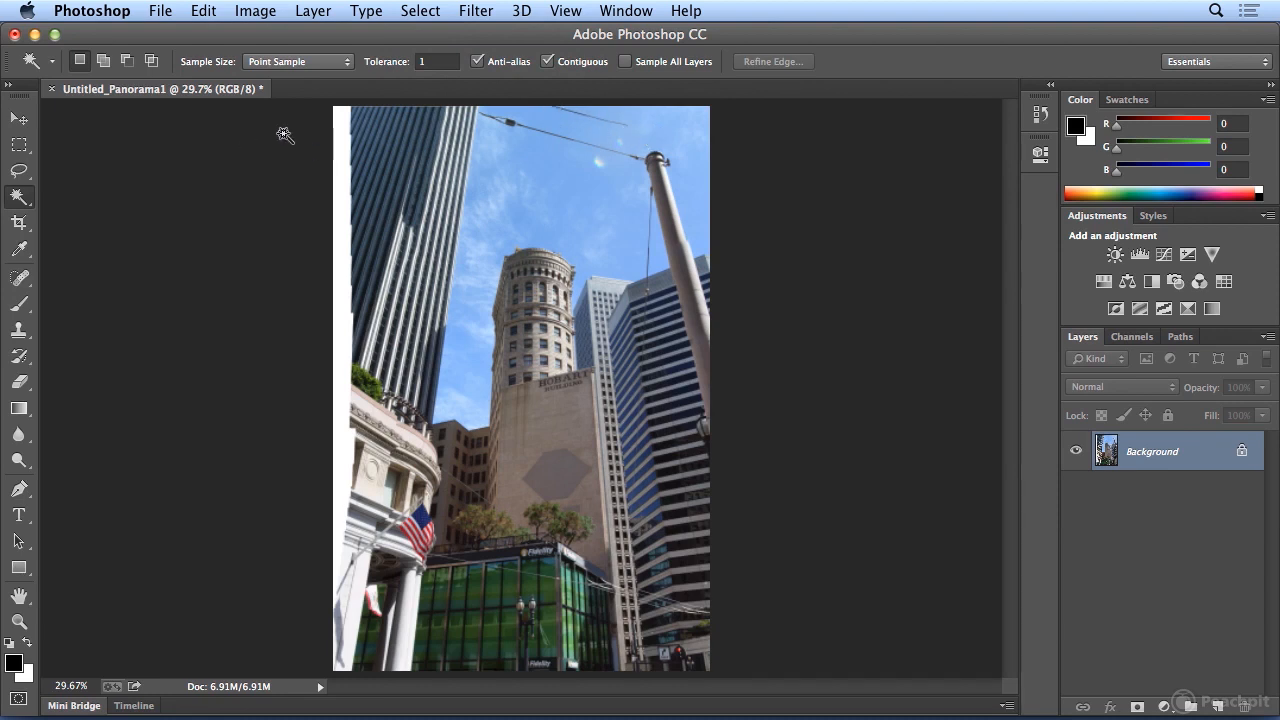
Select the white strip along the panorama's left edge with the Magic Wand and expand the selection.
{"action": "left_click", "coordinate": [335, 131]}
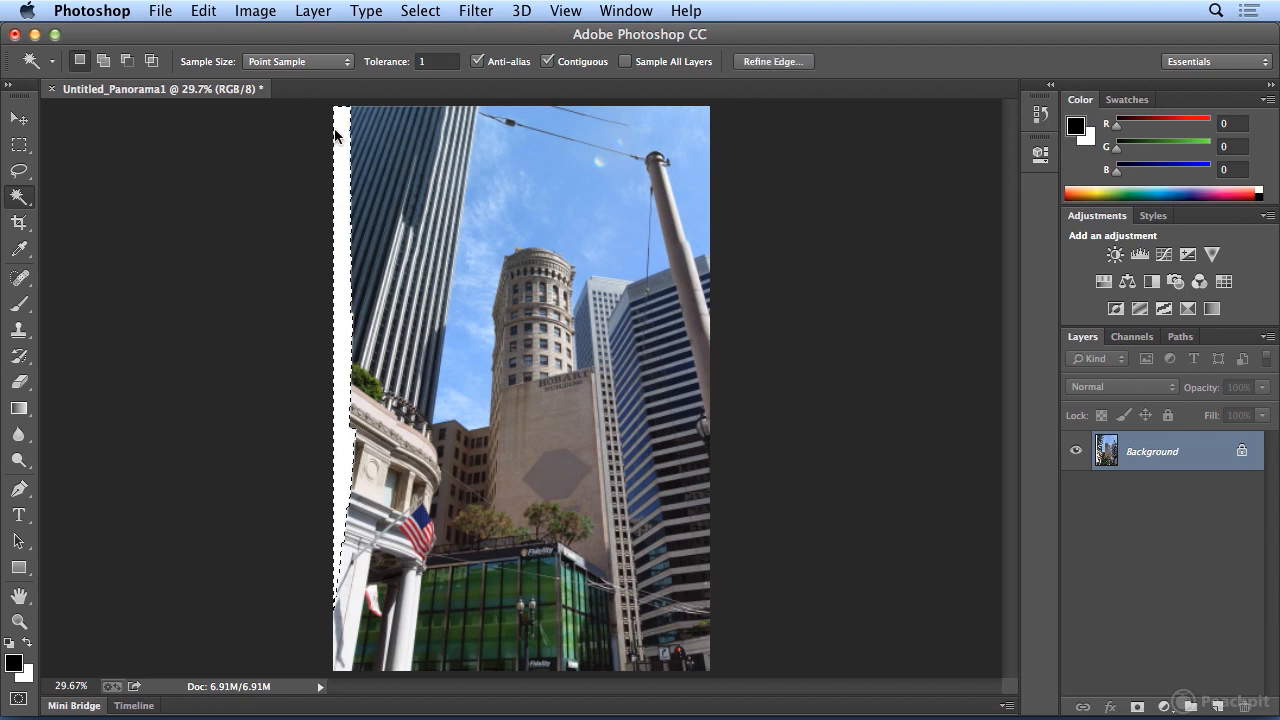
{"action": "left_click", "coordinate": [420, 10]}
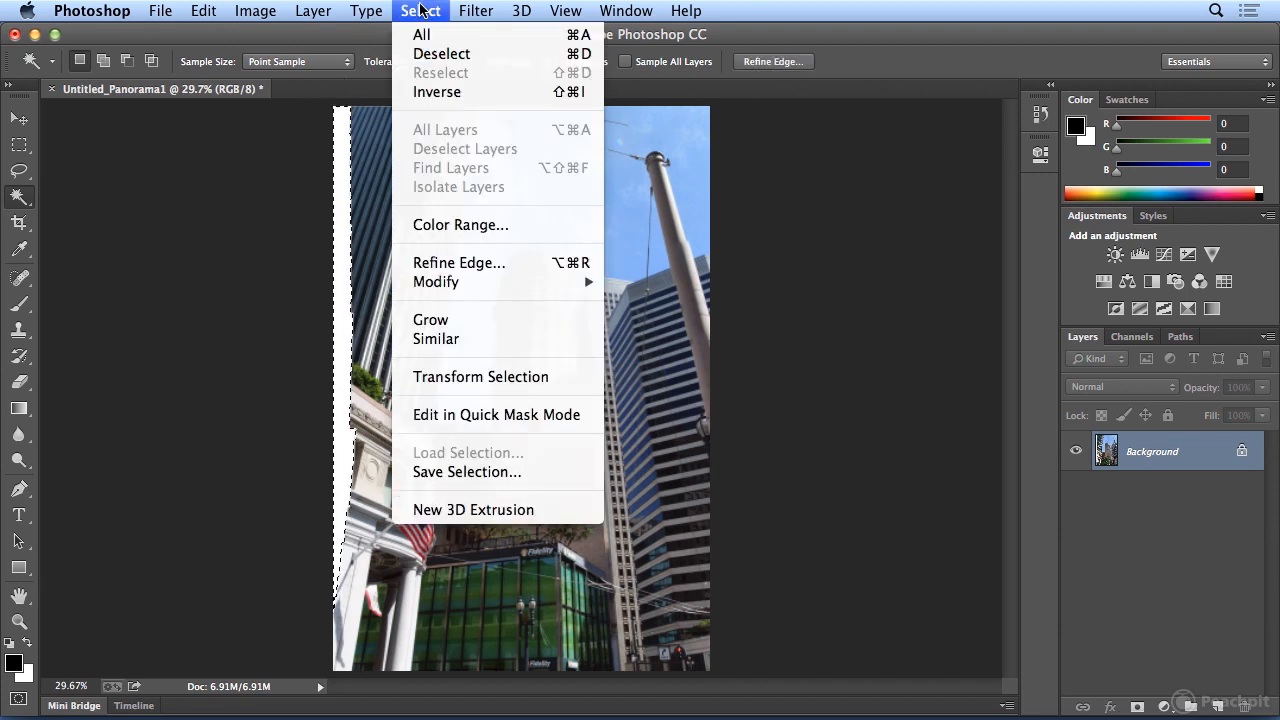
{"action": "mouse_move", "coordinate": [548, 285]}
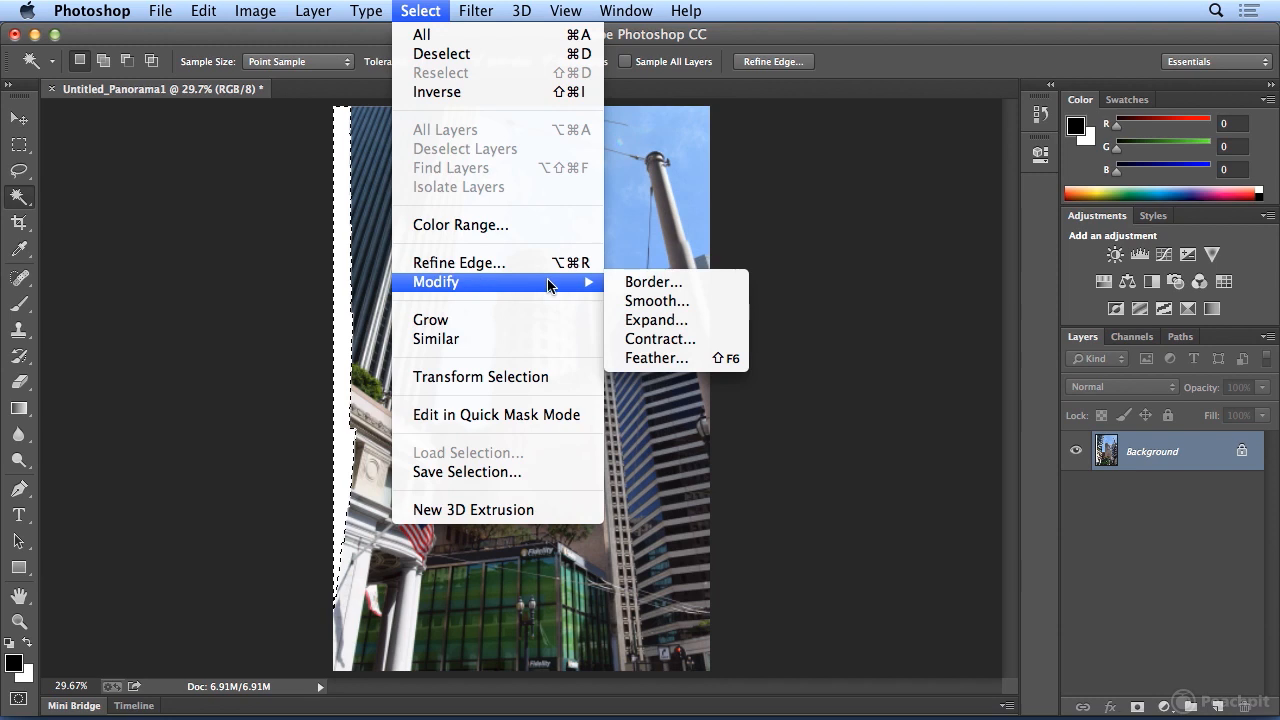
{"action": "left_click", "coordinate": [677, 320]}
{"action": "left_click", "coordinate": [739, 328]}
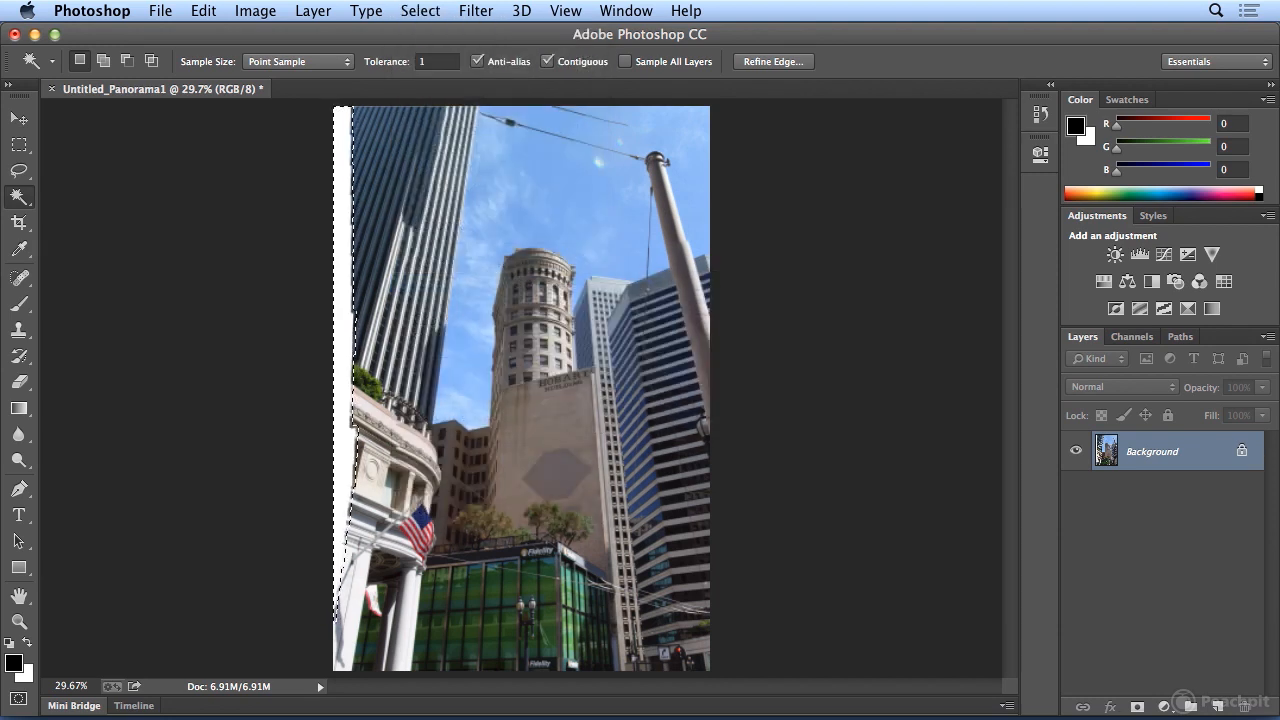
Fill the selected left strip with Content-Aware at 100% opacity, and deselect it.
{"action": "left_click", "coordinate": [203, 11]}
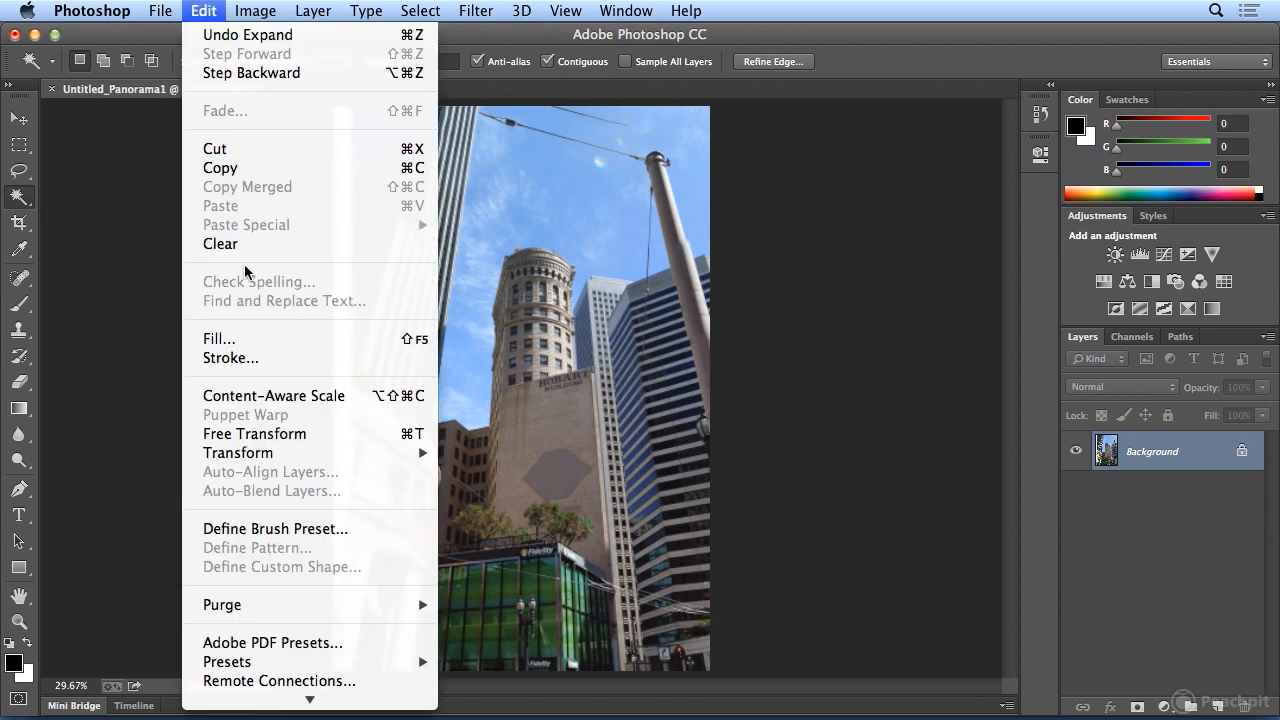
{"action": "left_click", "coordinate": [259, 345]}
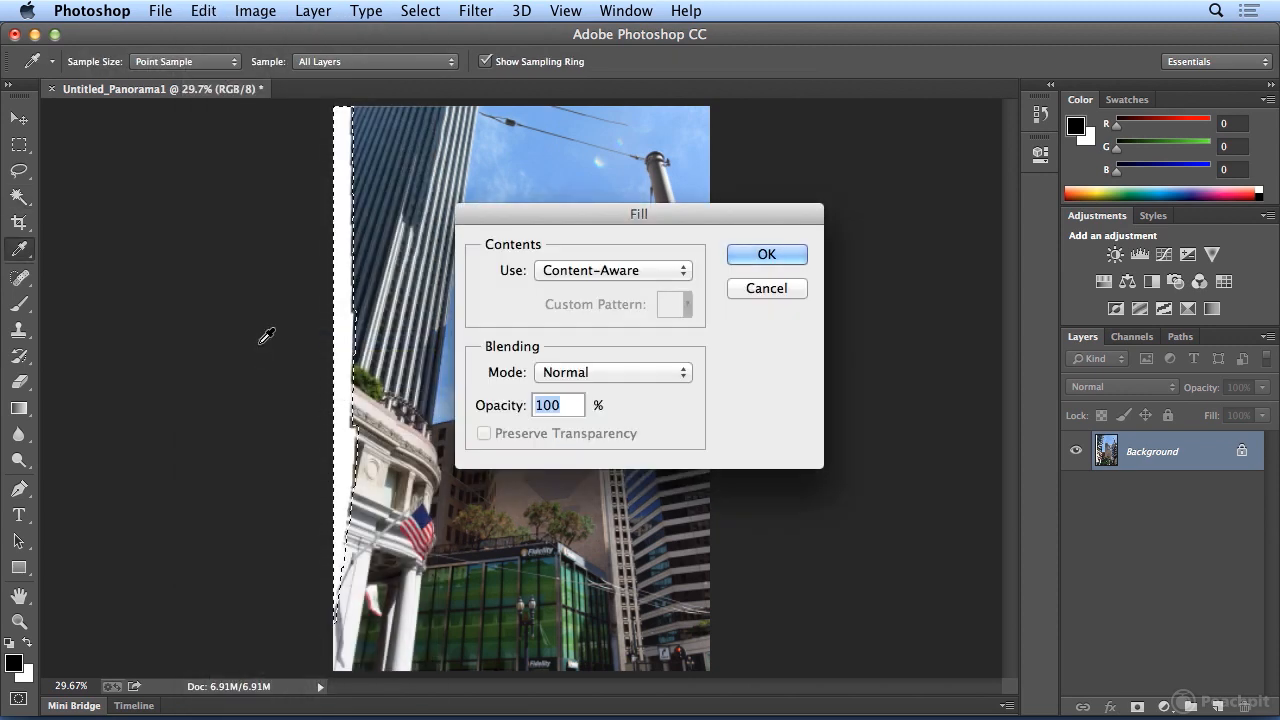
{"action": "left_click", "coordinate": [771, 254]}
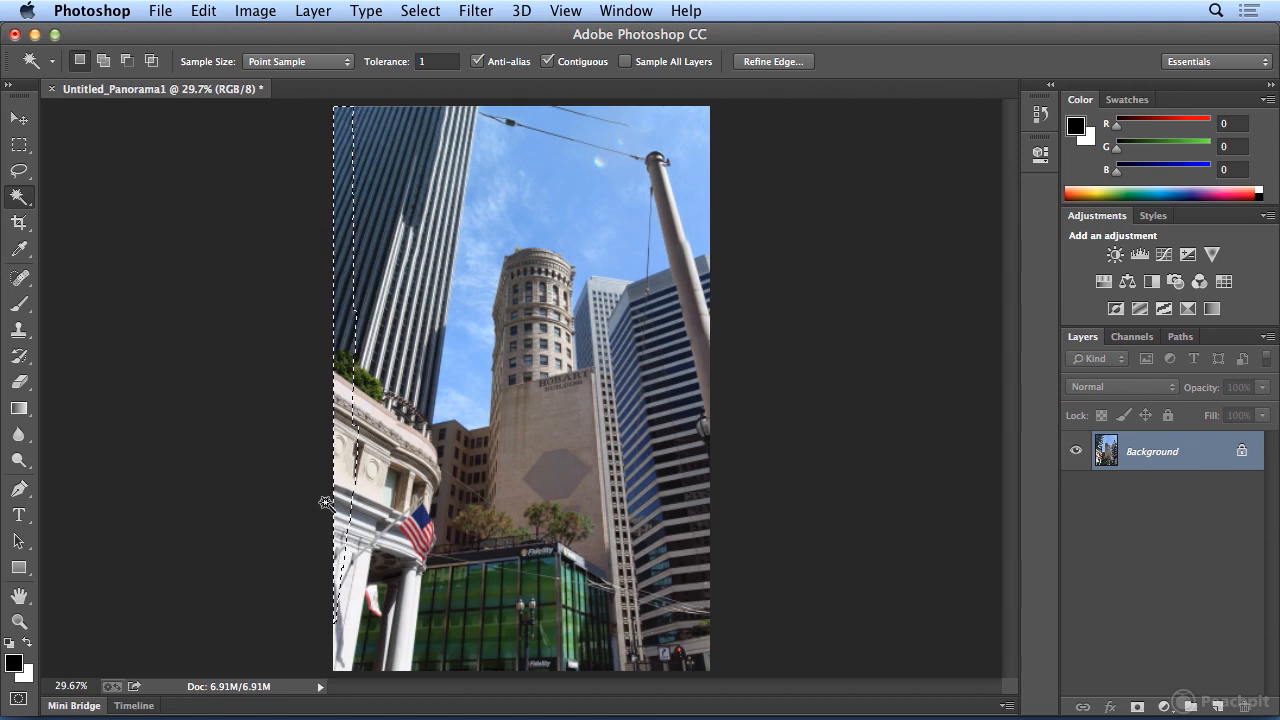
{"action": "left_click", "coordinate": [420, 10]}
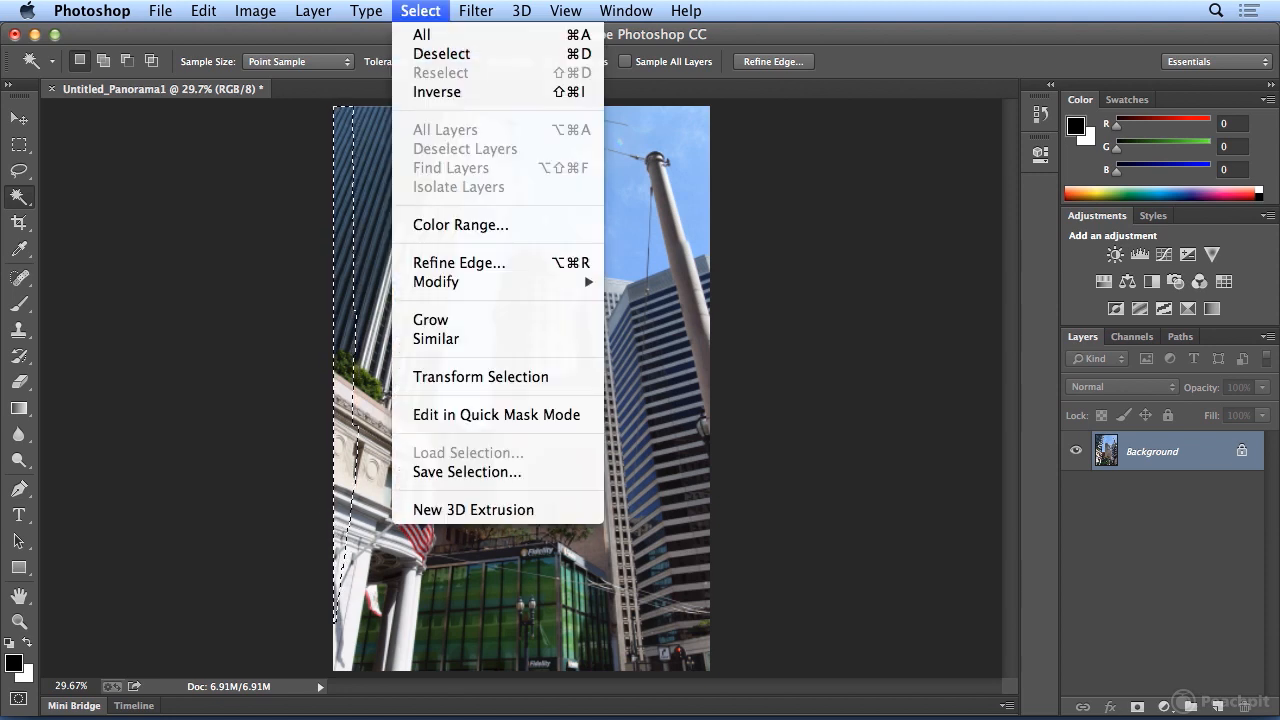
{"action": "left_click", "coordinate": [422, 52]}
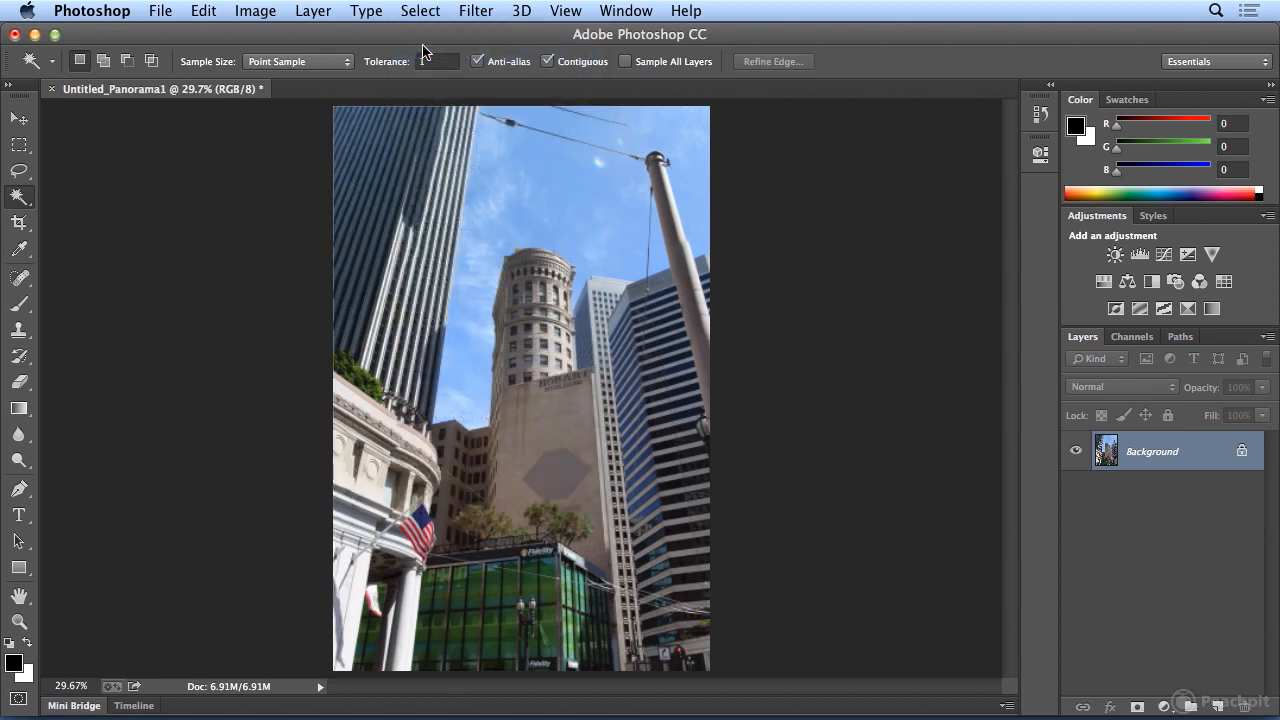
Remove the stray wire fragment in the sky near the panorama's top edge with the Spot Healing Brush.
{"action": "left_click", "coordinate": [13, 286]}
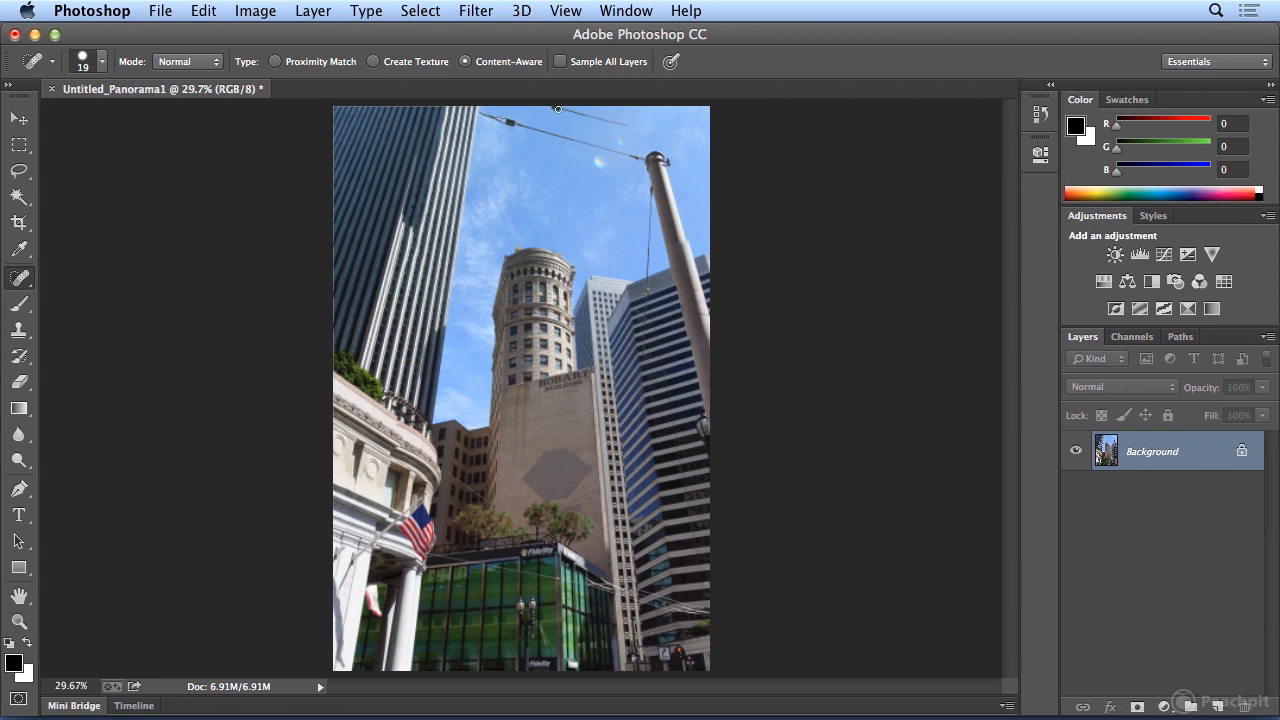
{"action": "left_click_drag", "start_coordinate": [571, 113], "coordinate": [633, 125]}
Heal the dark fixture on the white columned building beside the American flag, undoing one stroke and repainting the spot.
{"action": "key", "text": "super+equal"}
{"action": "key", "text": "super+equal"}
{"action": "key", "text": "super+equal"}
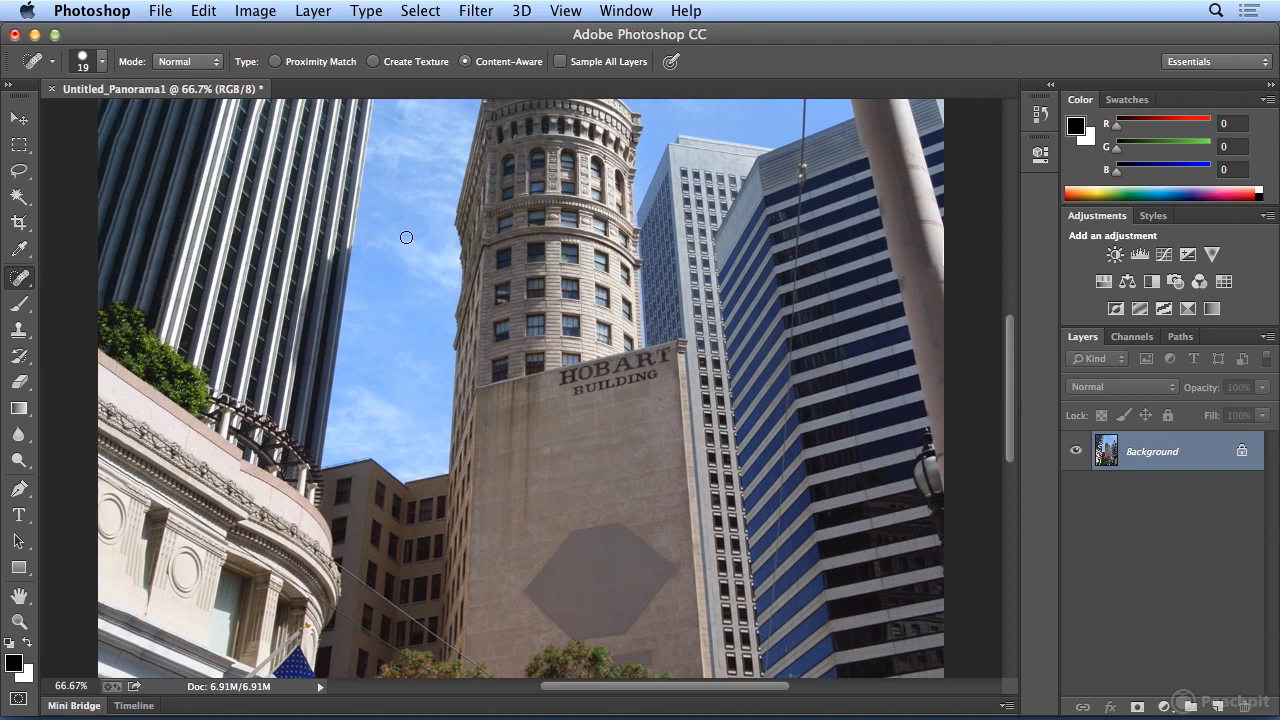
{"action": "scroll", "coordinate": [403, 237], "scroll_direction": "down", "scroll_amount": 5}
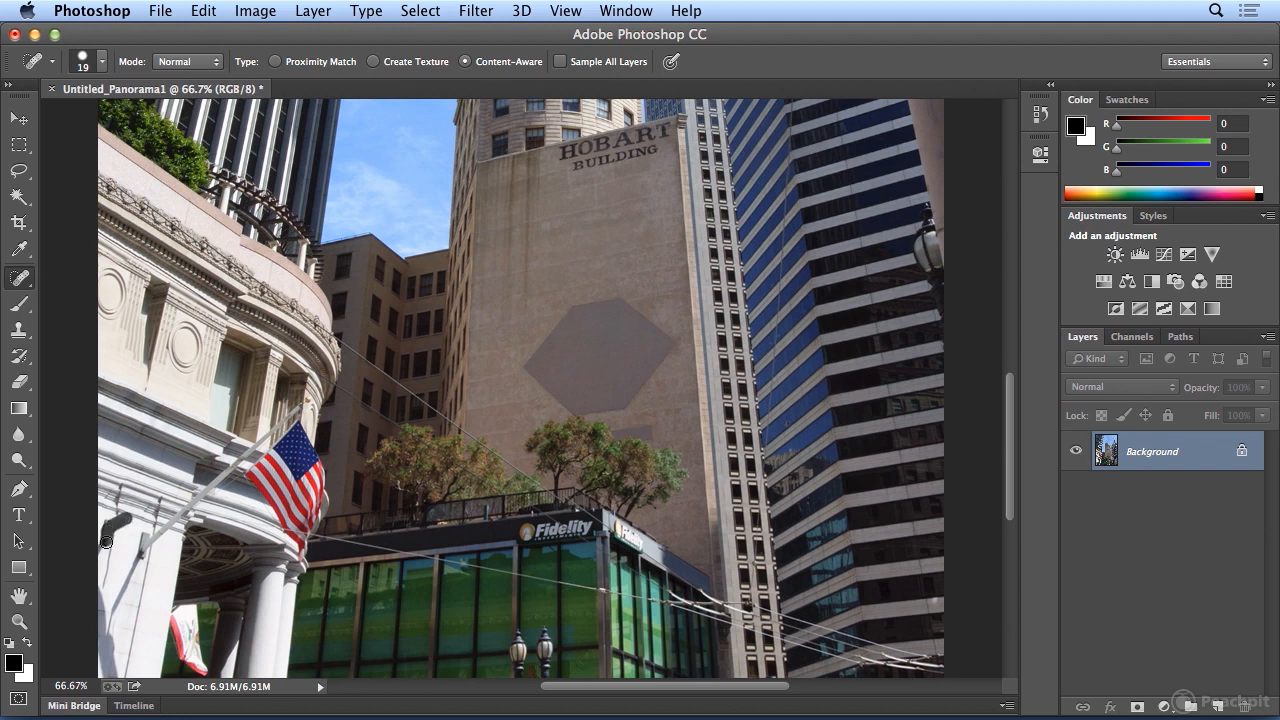
{"action": "left_click_drag", "start_coordinate": [104, 519], "coordinate": [138, 538]}
{"action": "left_click_drag", "start_coordinate": [111, 567], "coordinate": [111, 514]}
{"action": "left_click", "coordinate": [204, 10]}
{"action": "left_click", "coordinate": [220, 34]}
{"action": "left_click_drag", "start_coordinate": [116, 517], "coordinate": [105, 586]}
Set the Spot Healing Brush size to 47 px and paint out the overhead wire between the dark tower and the pole.
{"action": "key", "text": "super+minus"}
{"action": "key", "text": "super+minus"}
{"action": "key", "text": "super+minus"}
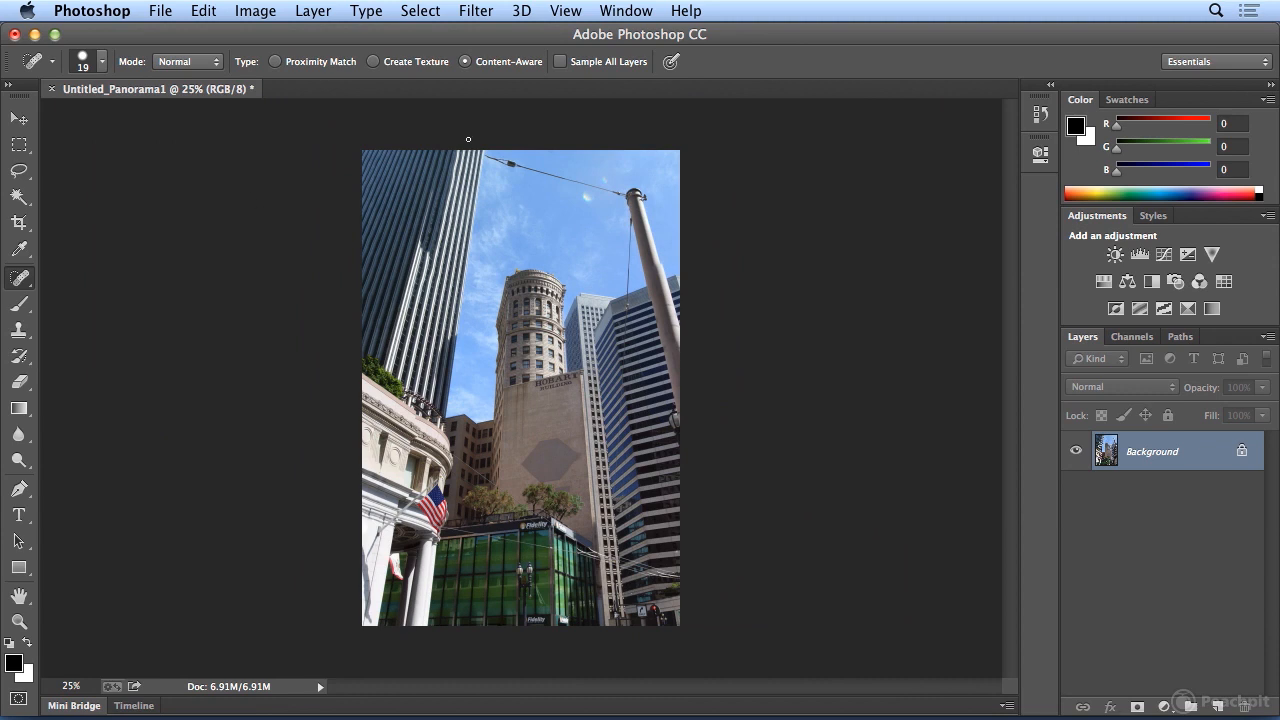
{"action": "key", "text": "super+plus"}
{"action": "key", "text": "super+plus"}
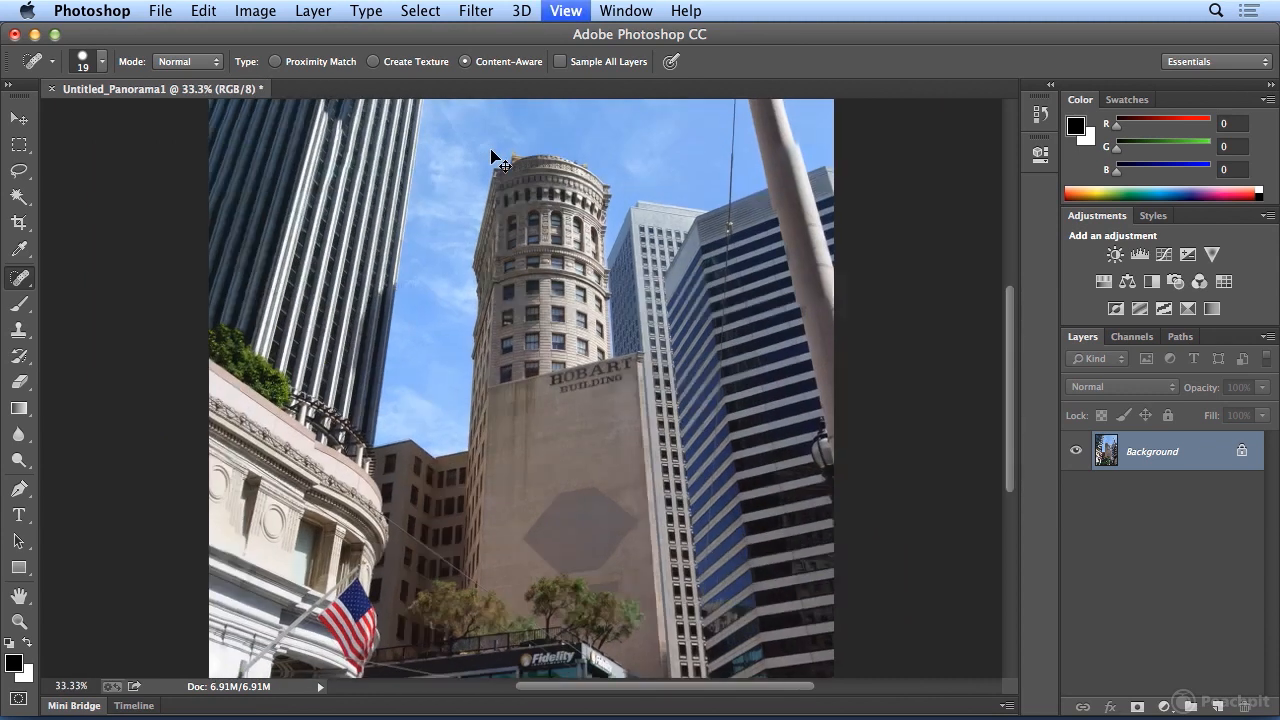
{"action": "scroll", "coordinate": [488, 150], "scroll_direction": "up", "scroll_amount": 6}
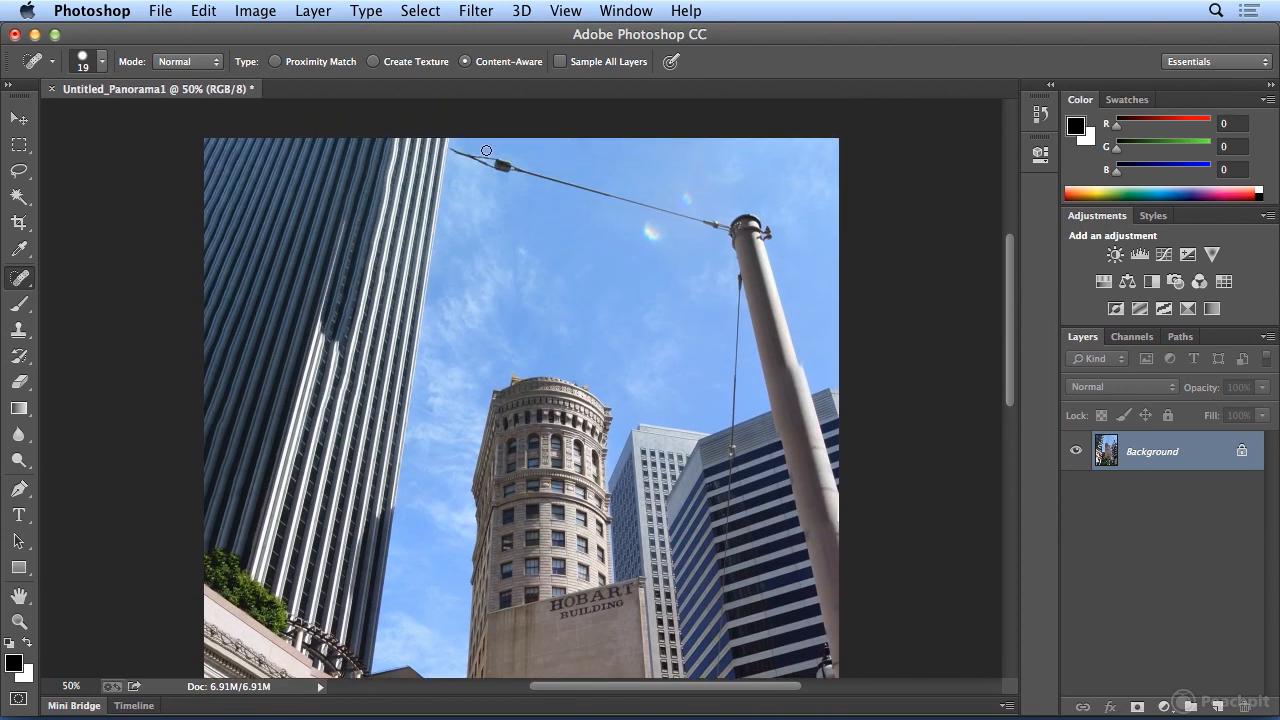
{"action": "left_click", "coordinate": [101, 63]}
{"action": "left_click", "coordinate": [78, 115]}
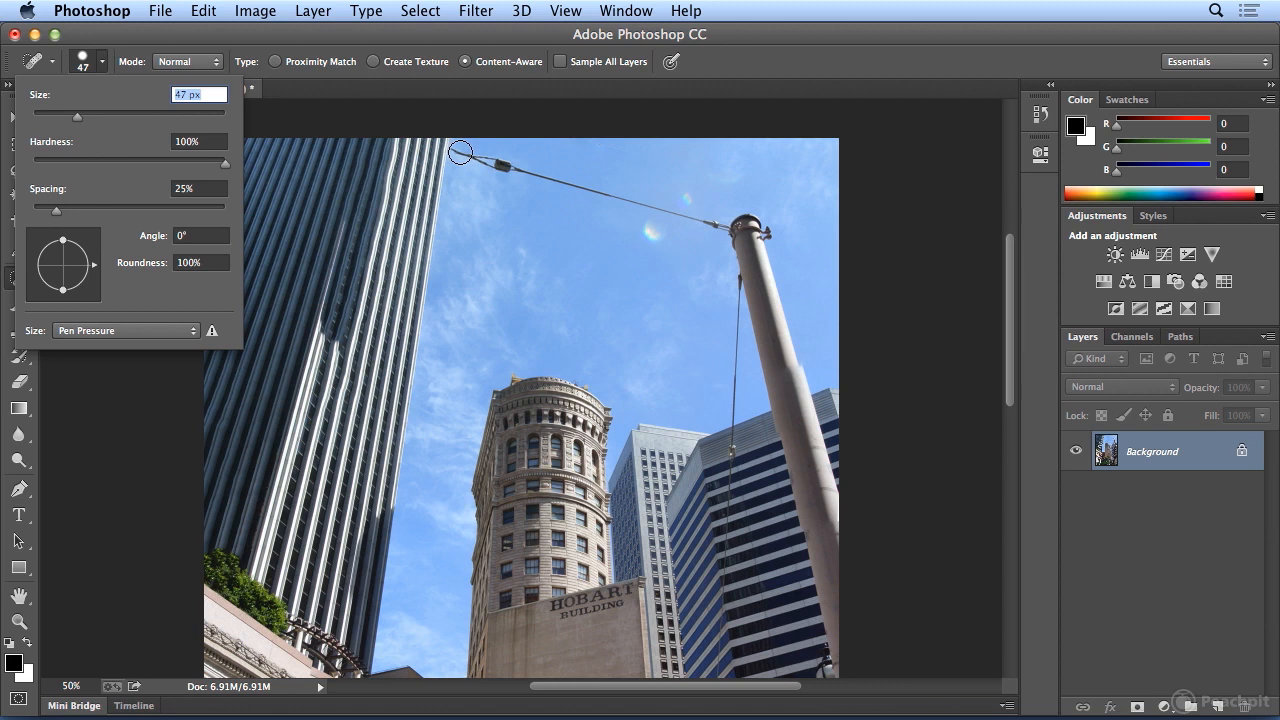
{"action": "left_click", "coordinate": [460, 151]}
{"action": "left_click_drag", "start_coordinate": [460, 151], "coordinate": [724, 229]}
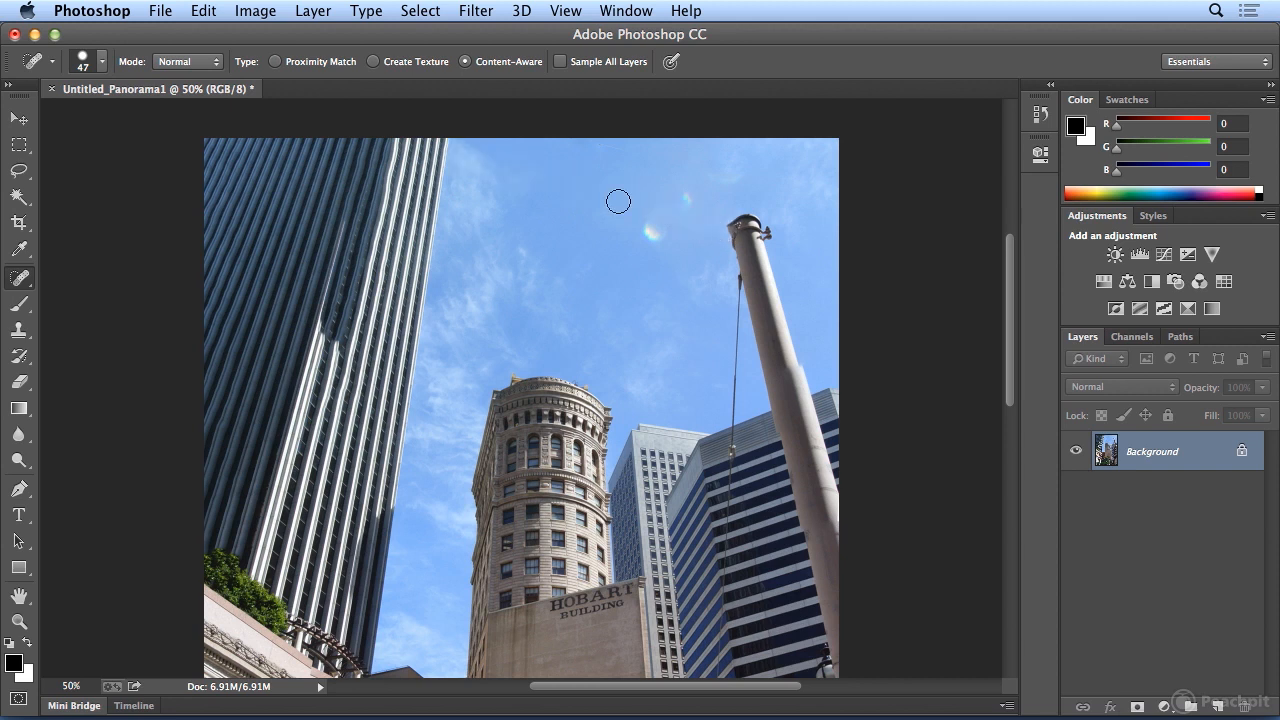
Enlarge the Spot Healing Brush to 99 px and paint out the tall pole in front of the striped building.
{"action": "left_click", "coordinate": [102, 62]}
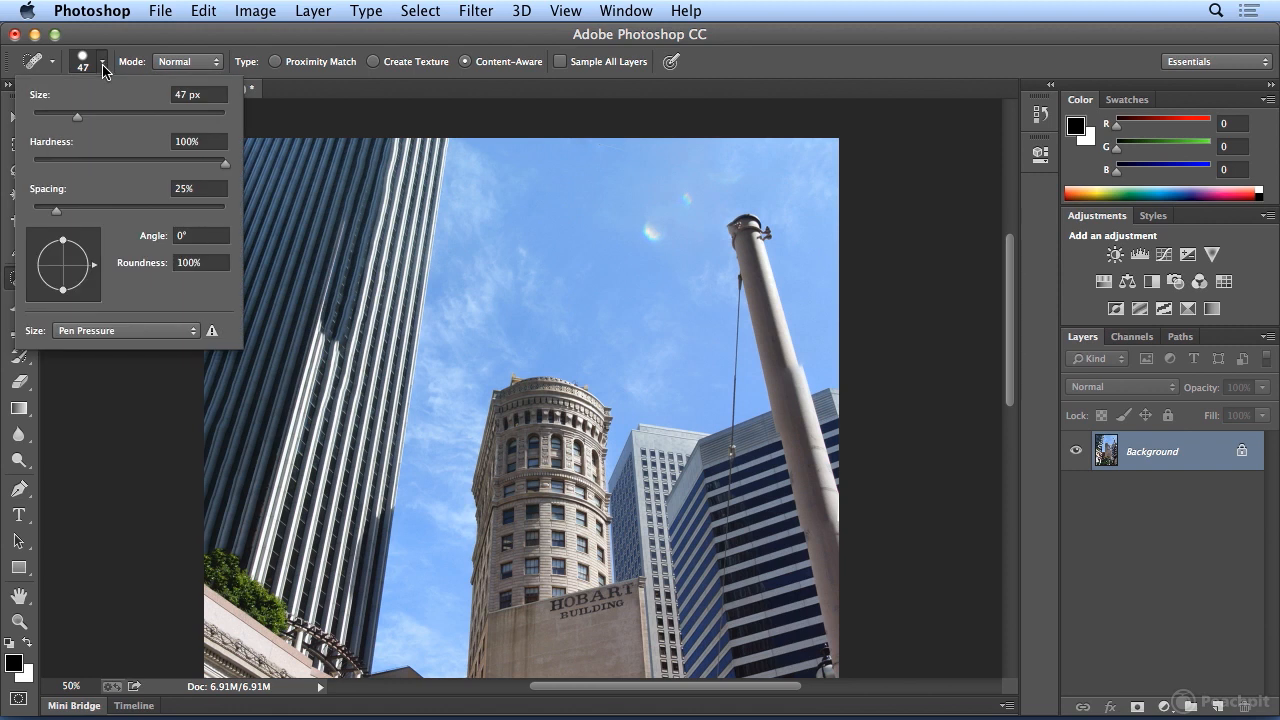
{"action": "left_click_drag", "start_coordinate": [104, 116], "coordinate": [106, 118]}
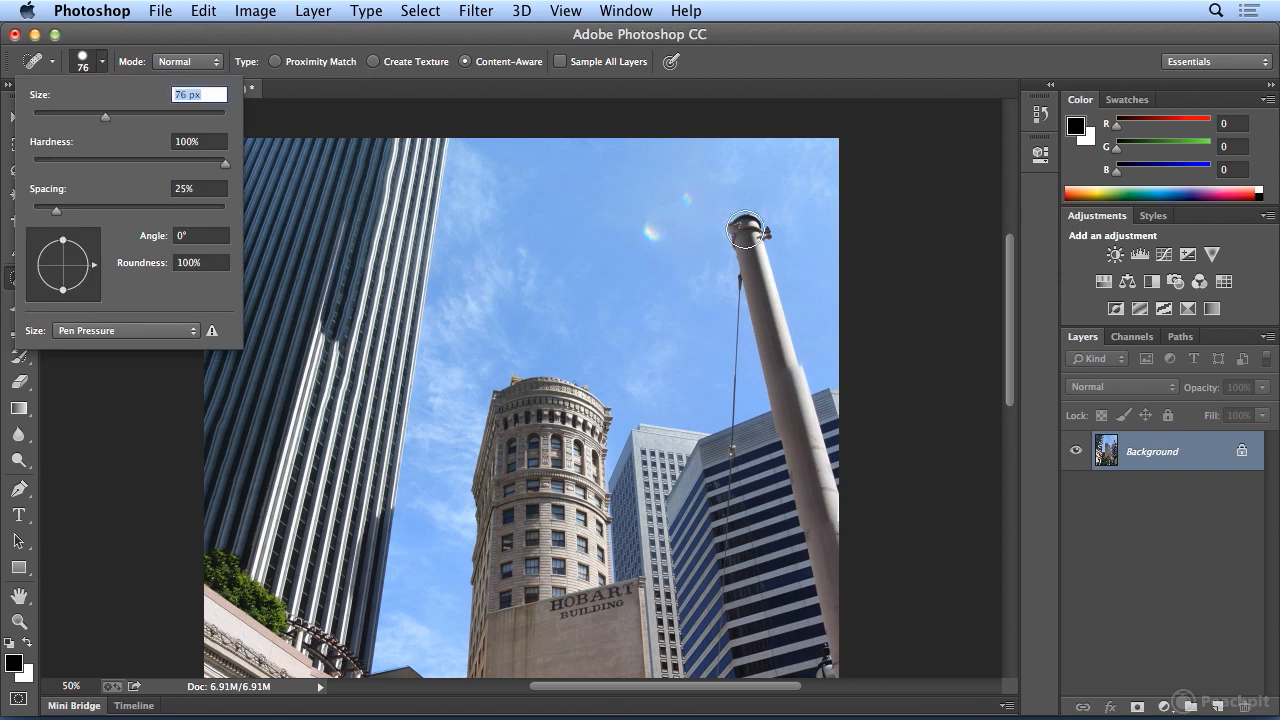
{"action": "left_click", "coordinate": [114, 117]}
{"action": "left_click", "coordinate": [129, 114]}
{"action": "mouse_move", "coordinate": [746, 228]}
{"action": "left_mouse_down"}
{"action": "mouse_move", "coordinate": [753, 305]}
{"action": "mouse_move", "coordinate": [769, 335]}
{"action": "mouse_move", "coordinate": [759, 293]}
{"action": "mouse_move", "coordinate": [794, 400]}
{"action": "mouse_move", "coordinate": [795, 457]}
{"action": "mouse_move", "coordinate": [830, 556]}
{"action": "mouse_move", "coordinate": [855, 690]}
{"action": "left_mouse_up"}
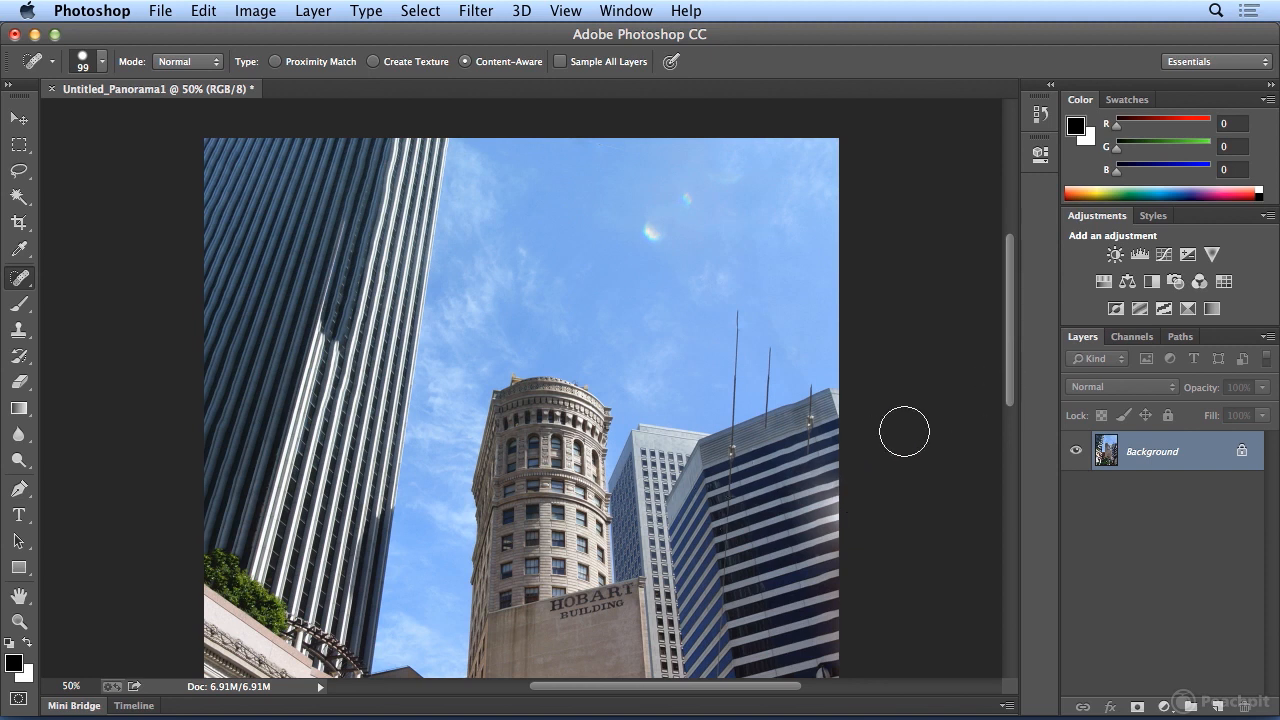
Reduce the Spot Healing Brush to 30 px and remove the two rightmost wire remnants above the striped building.
{"action": "mouse_move", "coordinate": [1014, 334]}
{"action": "left_mouse_down"}
{"action": "mouse_move", "coordinate": [1012, 395]}
{"action": "mouse_move", "coordinate": [1003, 358]}
{"action": "left_mouse_up"}
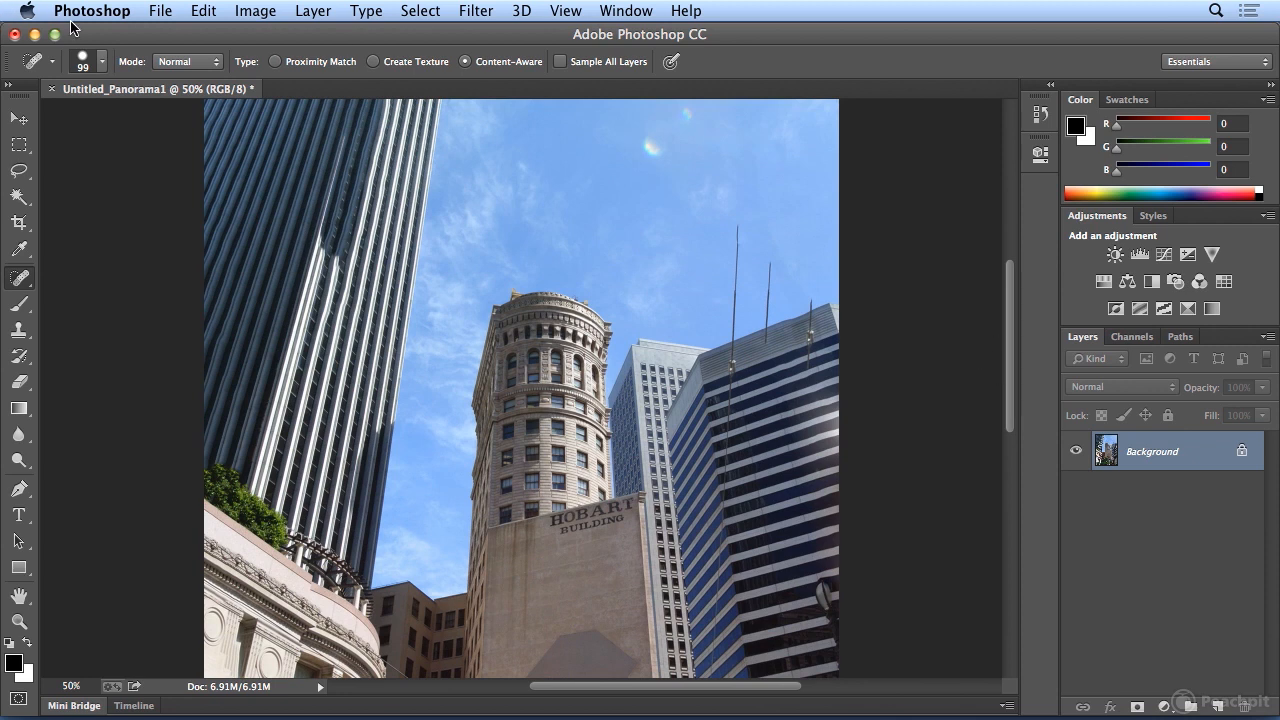
{"action": "left_click", "coordinate": [103, 62]}
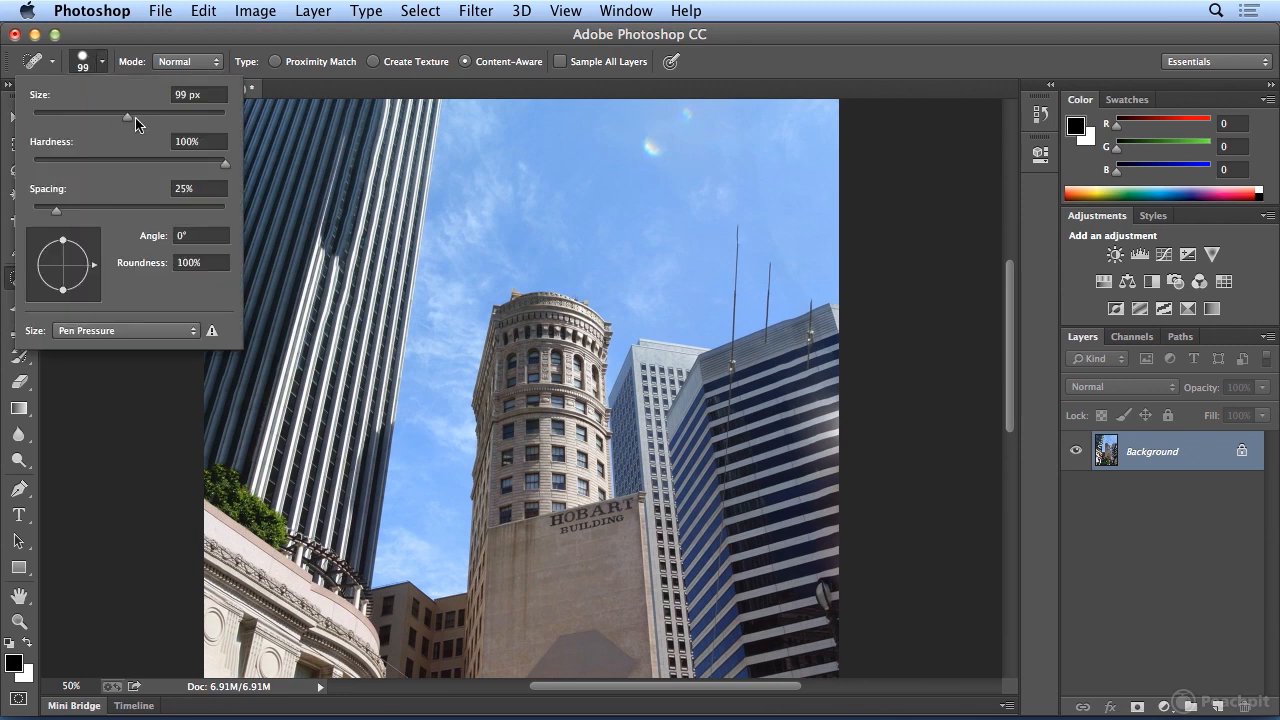
{"action": "left_click_drag", "start_coordinate": [135, 117], "coordinate": [59, 122]}
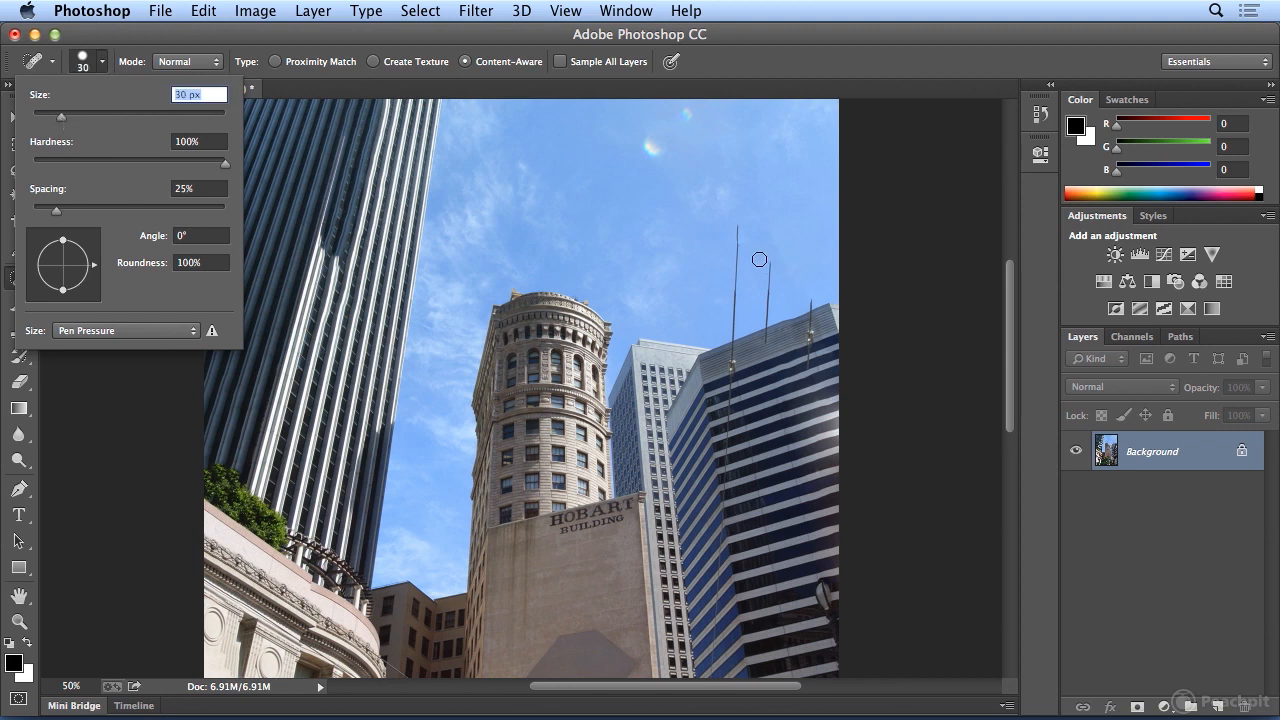
{"action": "left_click_drag", "start_coordinate": [770, 257], "coordinate": [778, 366]}
{"action": "left_click_drag", "start_coordinate": [813, 299], "coordinate": [806, 375]}
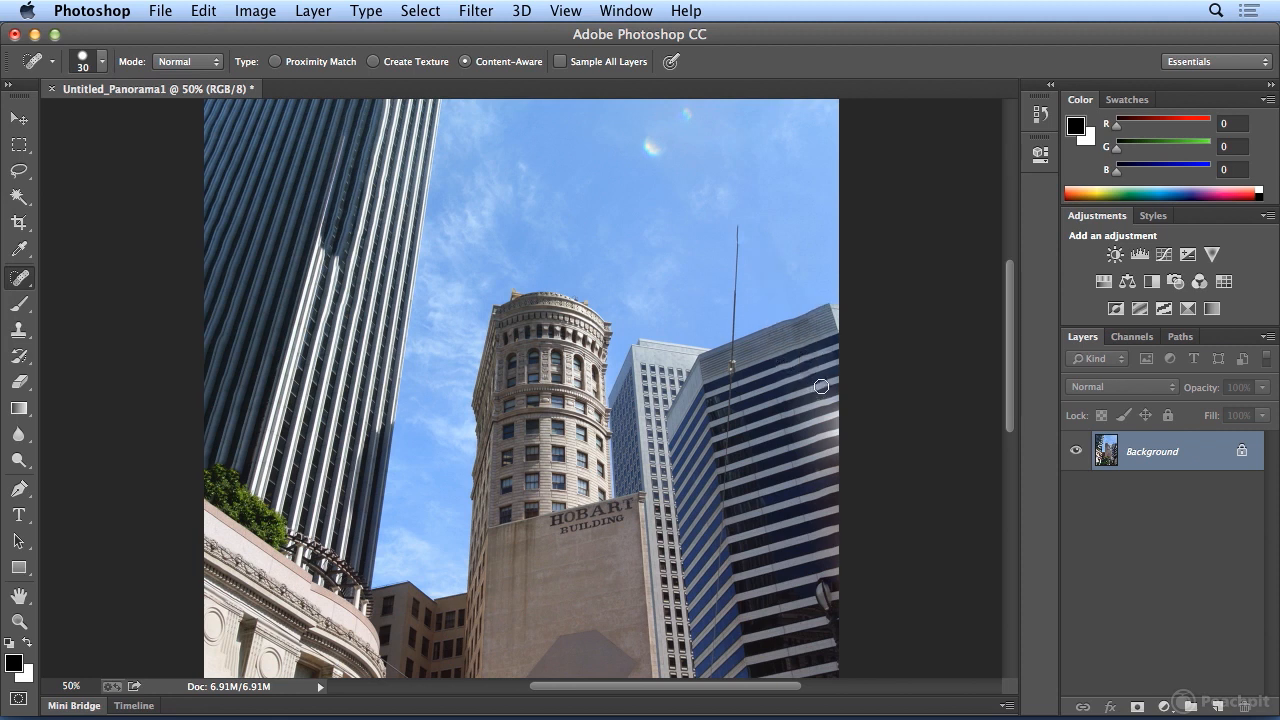
Paint out the thin vertical line over the sky and striped building, and heal the building's right-edge blemishes, undoing one stroke and repainting.
{"action": "left_click_drag", "start_coordinate": [738, 228], "coordinate": [729, 499]}
{"action": "left_click_drag", "start_coordinate": [1009, 371], "coordinate": [1008, 418]}
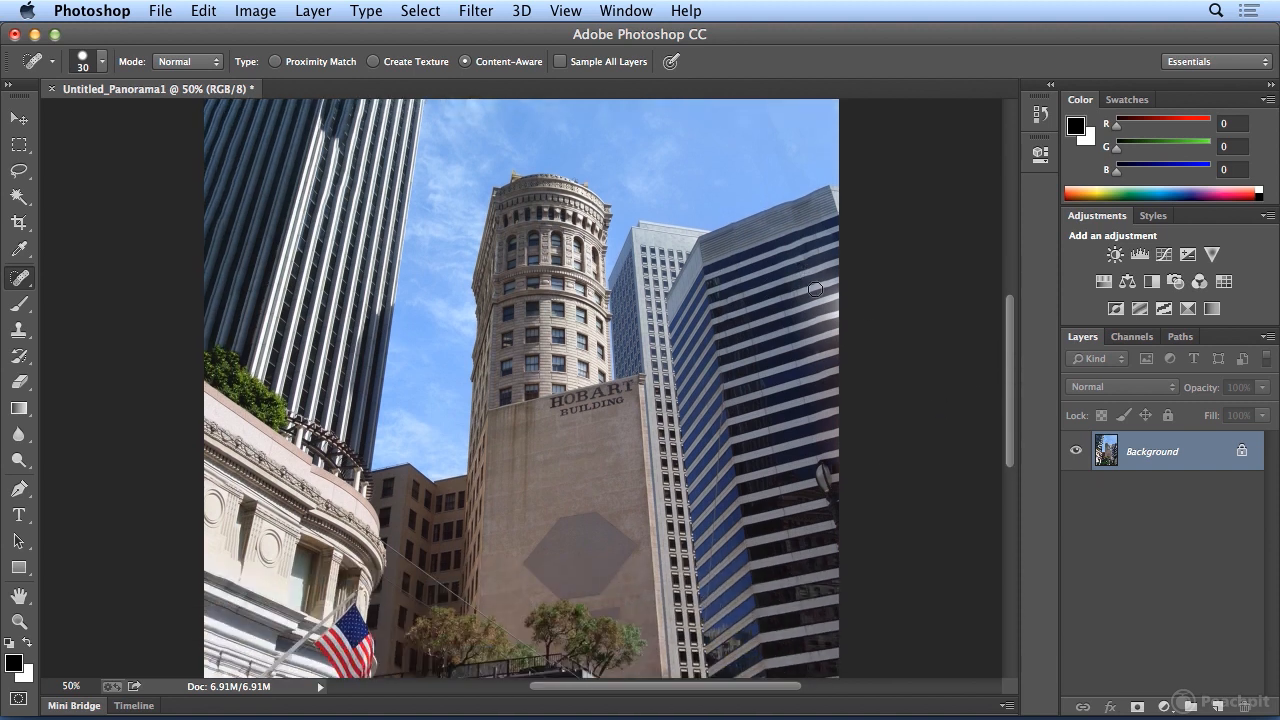
{"action": "left_click_drag", "start_coordinate": [796, 278], "coordinate": [856, 257]}
{"action": "mouse_move", "coordinate": [812, 310]}
{"action": "left_mouse_down"}
{"action": "mouse_move", "coordinate": [856, 292]}
{"action": "mouse_move", "coordinate": [854, 309]}
{"action": "left_mouse_up"}
{"action": "left_click", "coordinate": [220, 10]}
{"action": "left_click", "coordinate": [222, 36]}
{"action": "mouse_move", "coordinate": [821, 320]}
{"action": "left_mouse_down"}
{"action": "mouse_move", "coordinate": [797, 320]}
{"action": "mouse_move", "coordinate": [851, 334]}
{"action": "mouse_move", "coordinate": [795, 348]}
{"action": "left_mouse_up"}
Fit the whole panorama on screen and compare it with the four original Hobart Building photos in Adobe Bridge, returning to Photoshop.
{"action": "key", "text": "super+0"}
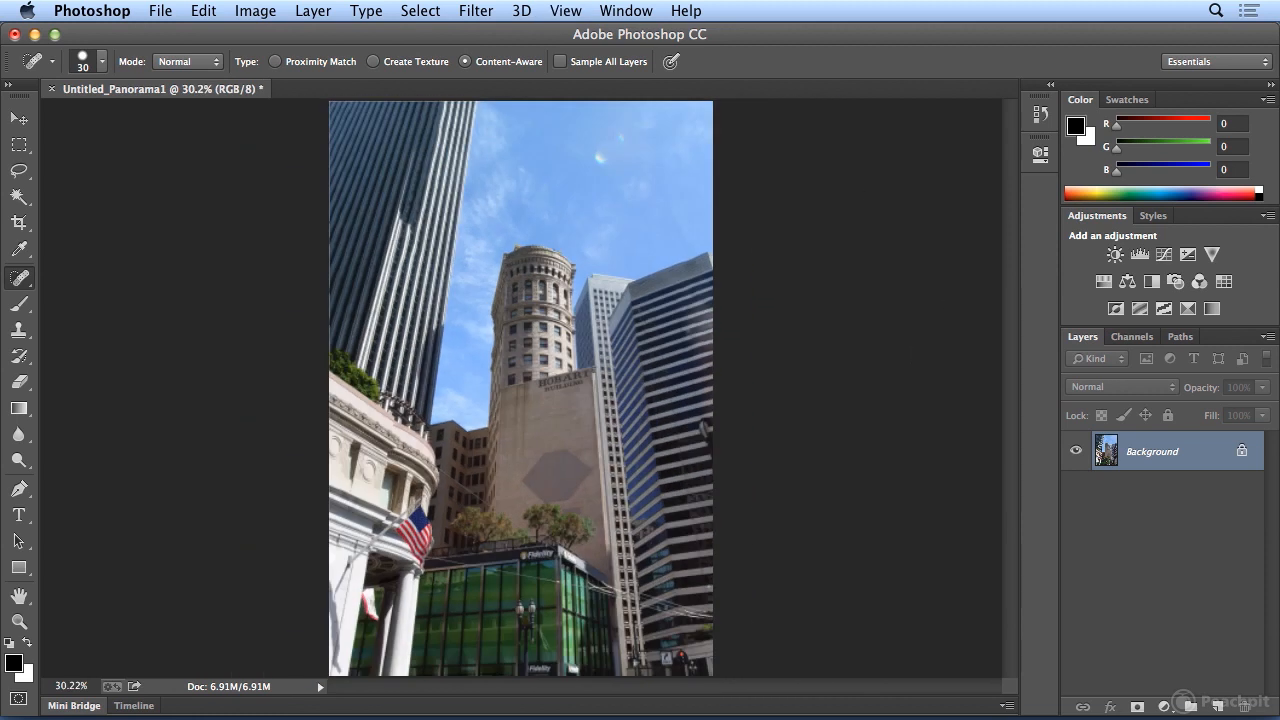
{"action": "left_click", "coordinate": [565, 10]}
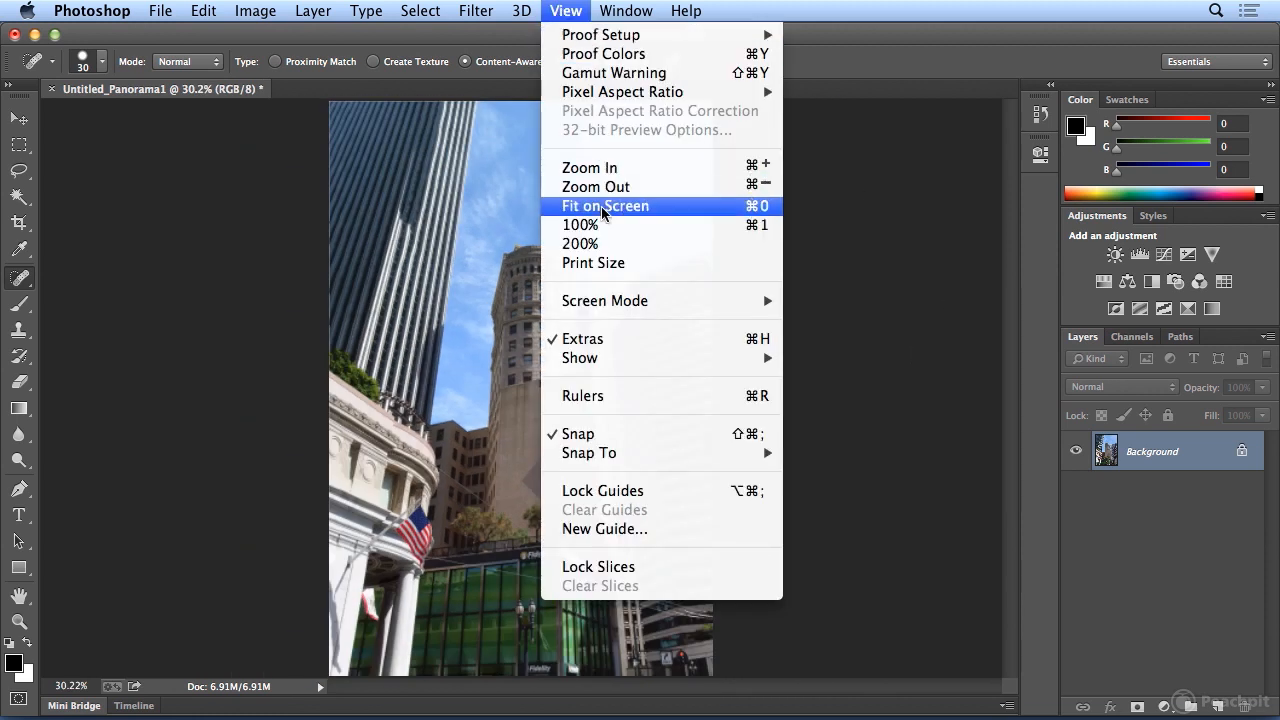
{"action": "key", "text": "Escape"}
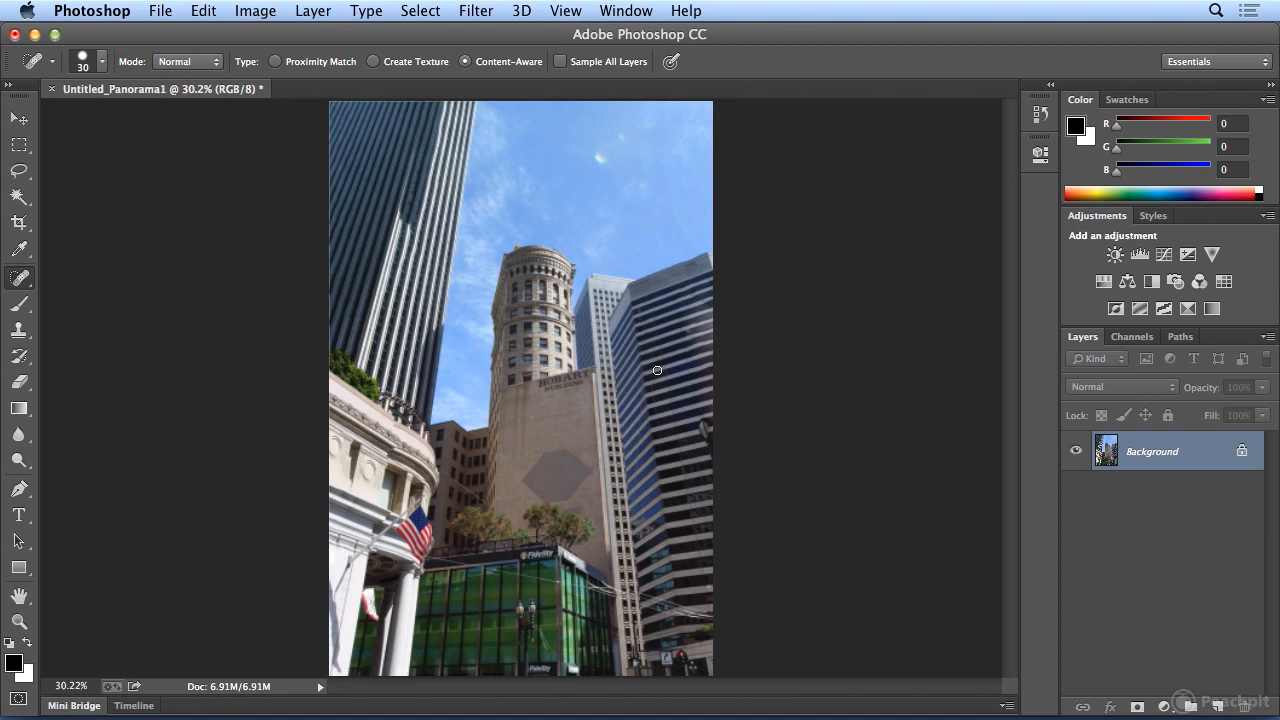
{"action": "key", "text": "super+Tab"}
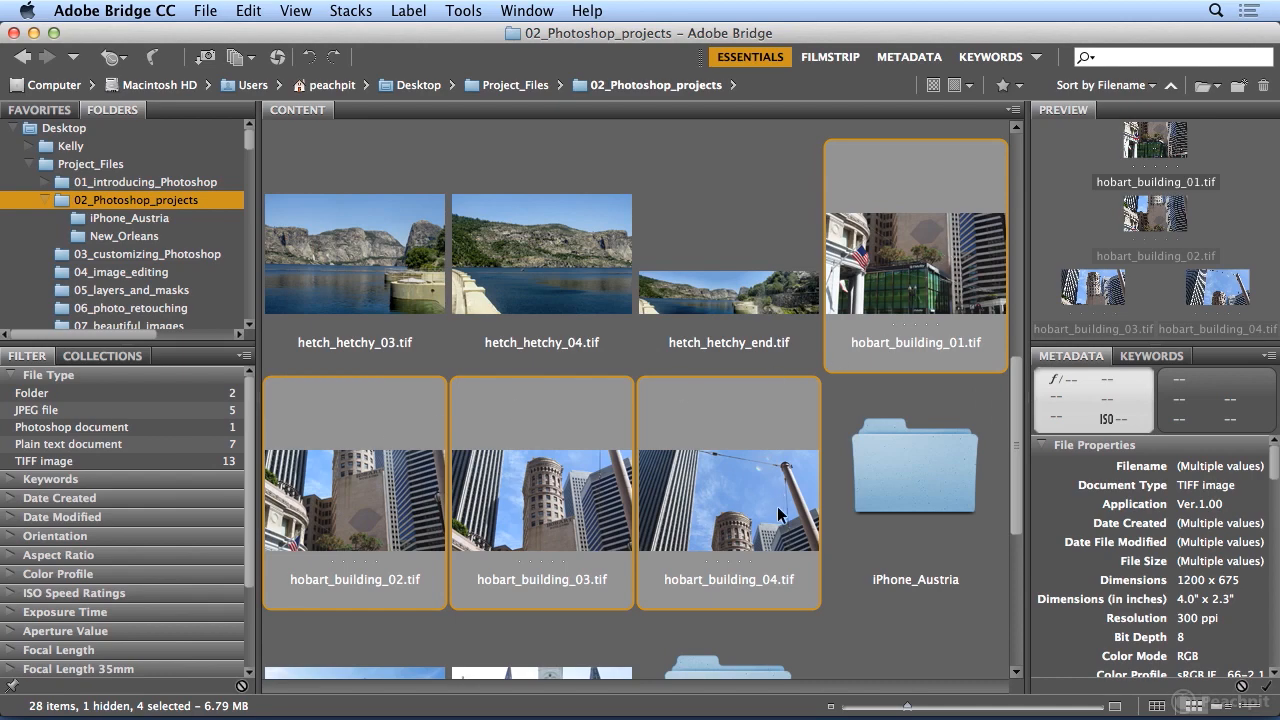
{"action": "key", "text": "super+Tab"}
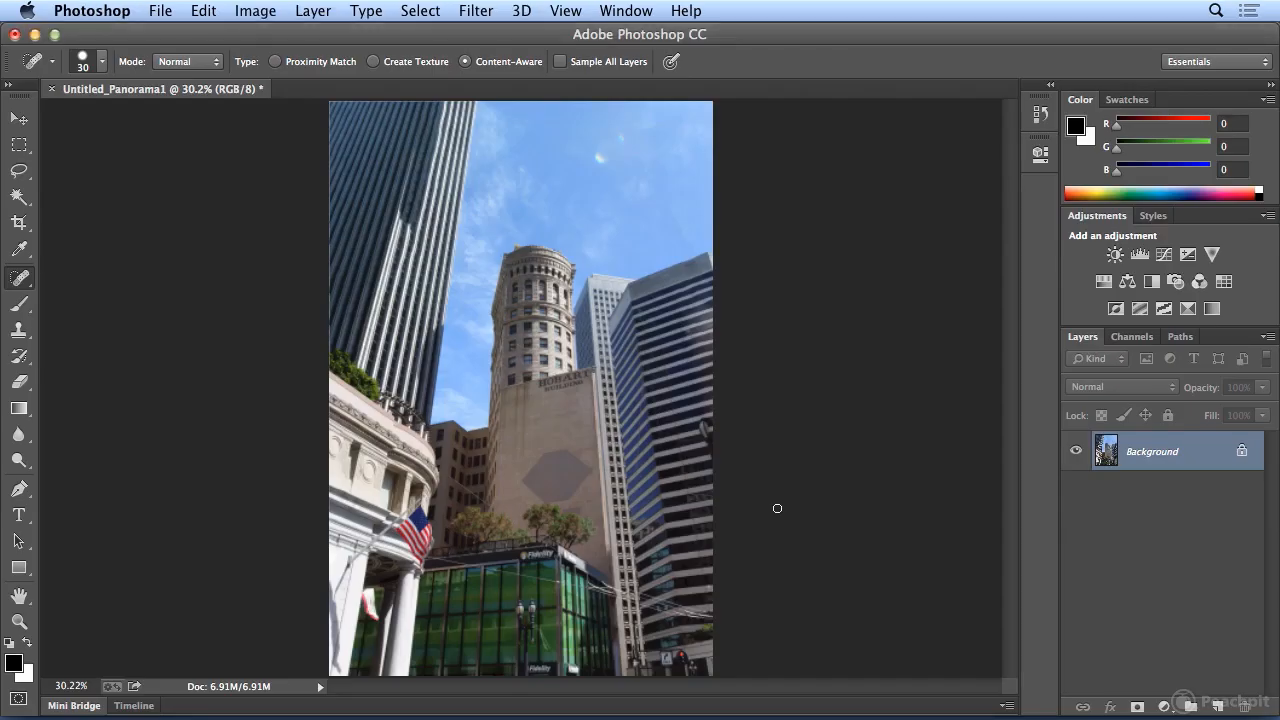